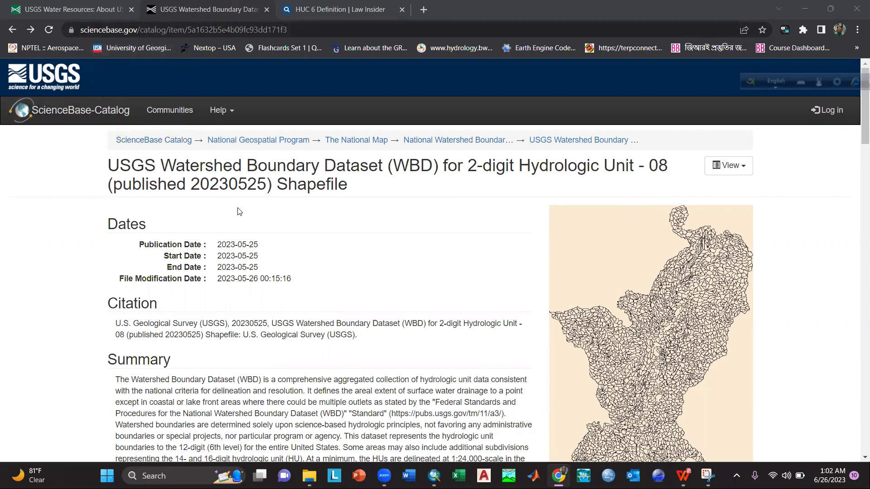
Review the ScienceBase HU 08 watershed dataset page, then bring ArcMap's WBDHU8 map forward
scroll(240, 212, down, 3)
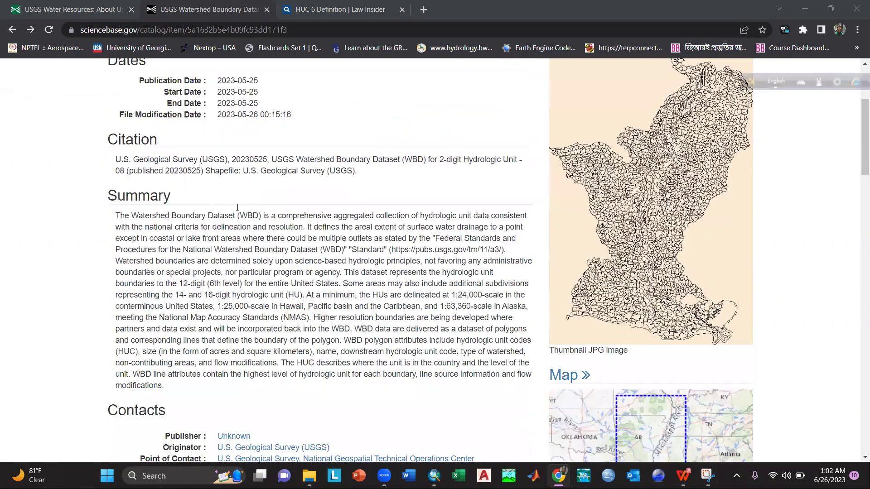
scroll(238, 207, down, 9)
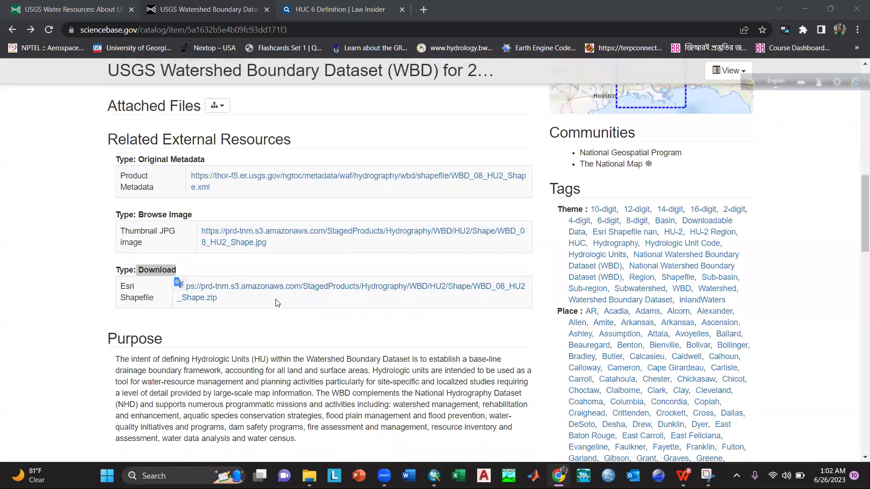
scroll(248, 292, up, 2)
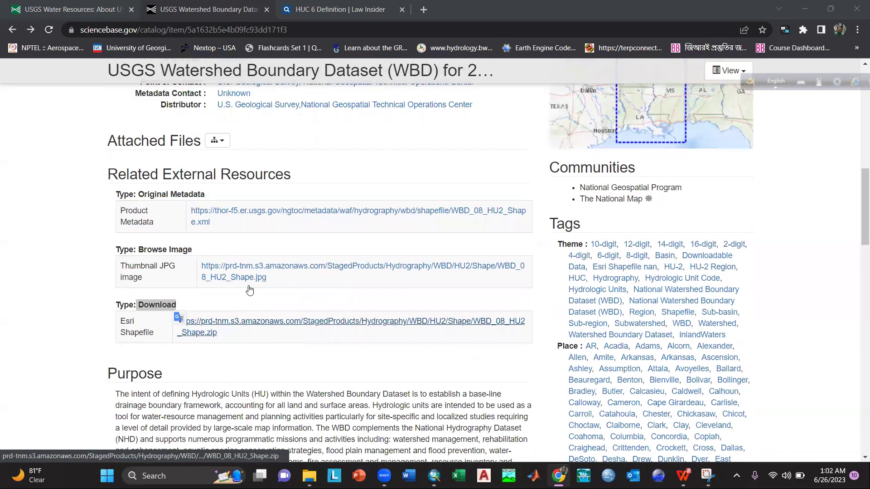
scroll(249, 290, up, 5)
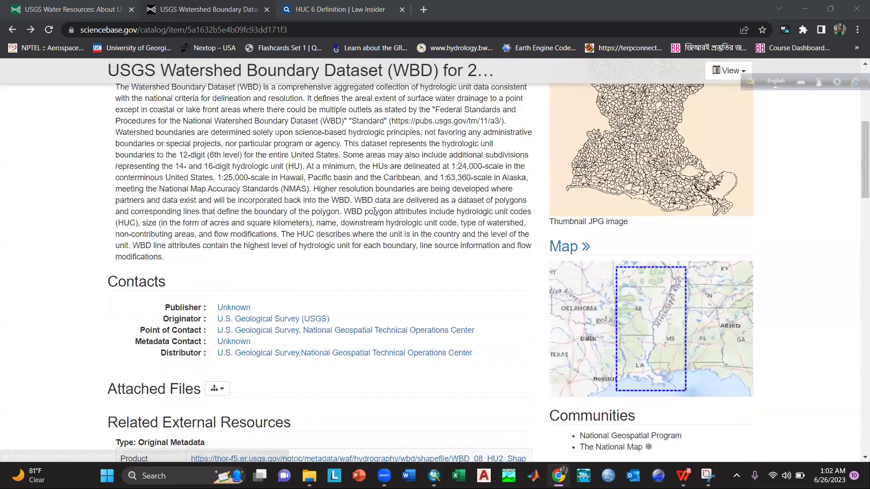
click(435, 475)
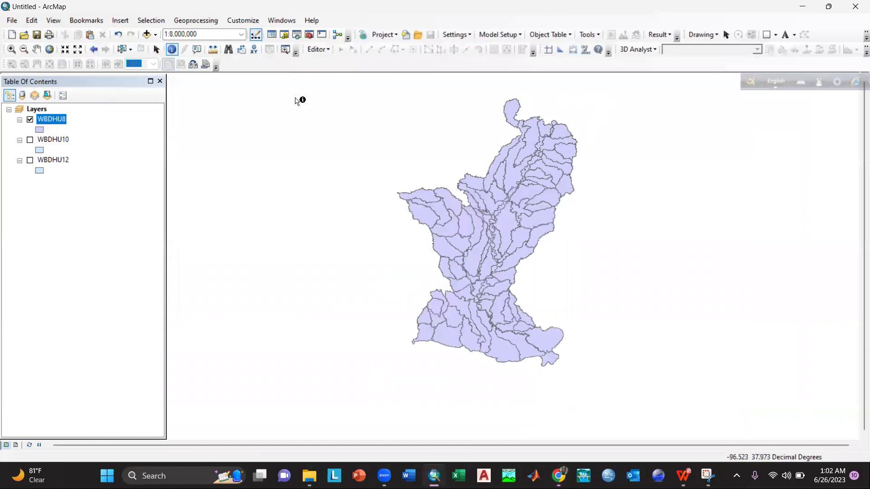
click(283, 36)
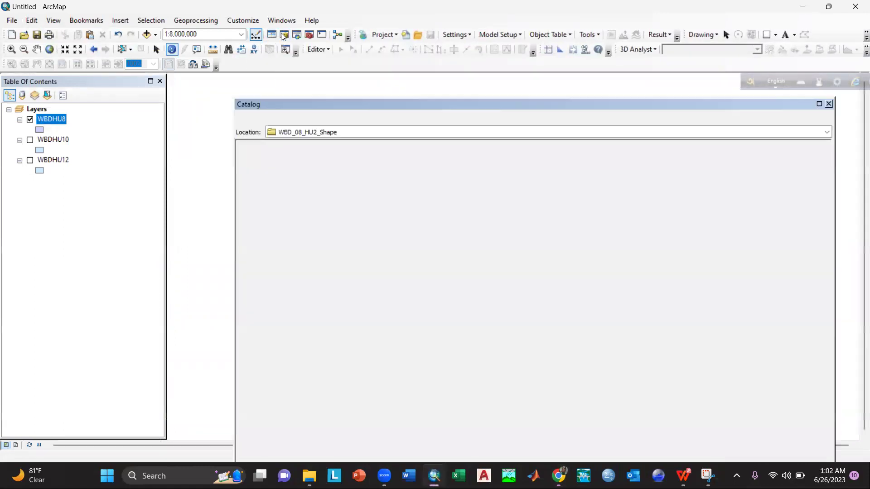
scroll(333, 240, up, 2)
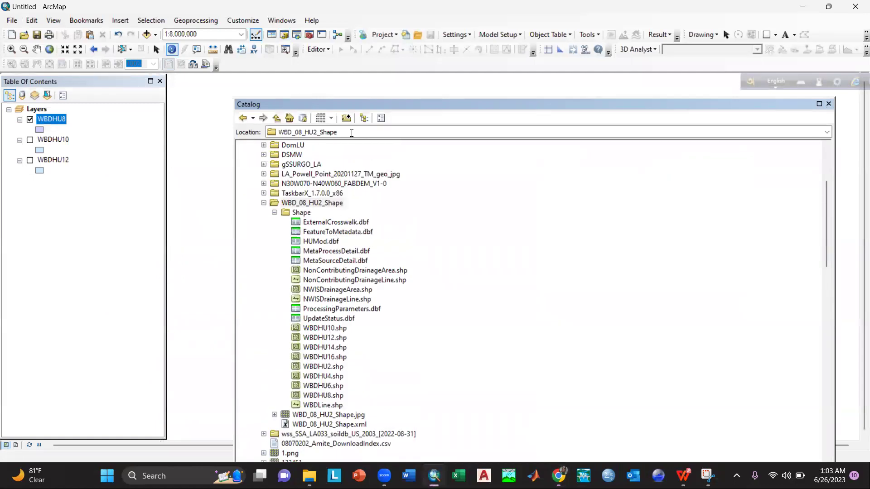
click(309, 203)
scroll(323, 329, down, 2)
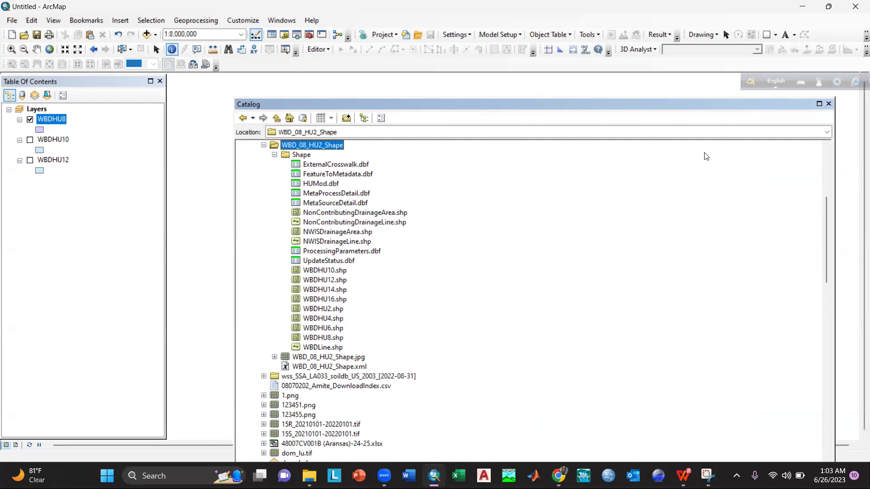
click(829, 104)
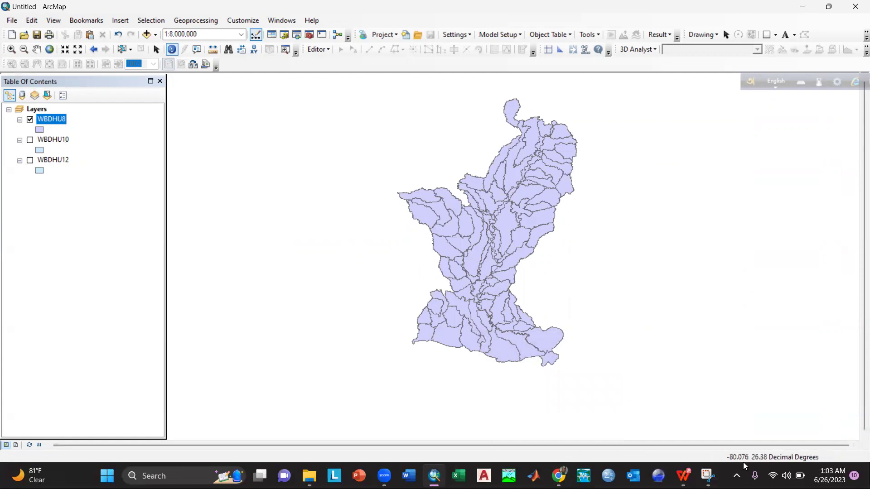
click(707, 475)
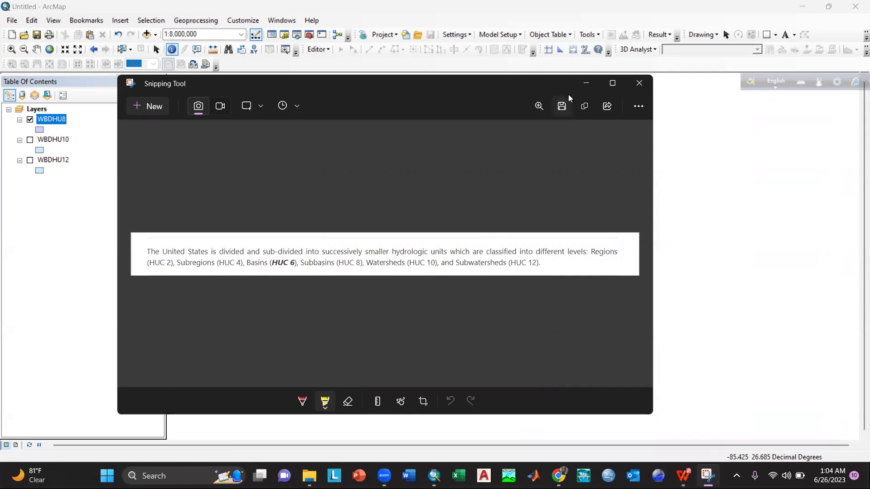
click(586, 84)
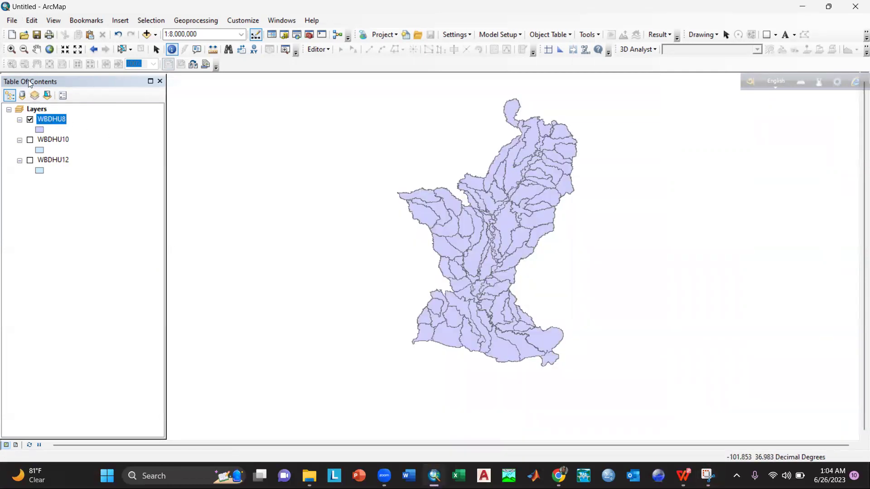
Open the WBDHU8 attribute table's Select By Attributes query builder
right_click(50, 121)
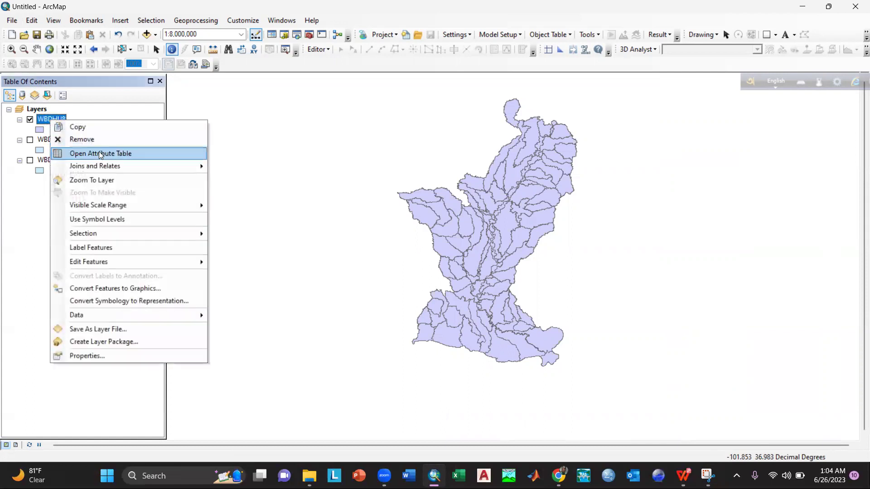
click(101, 154)
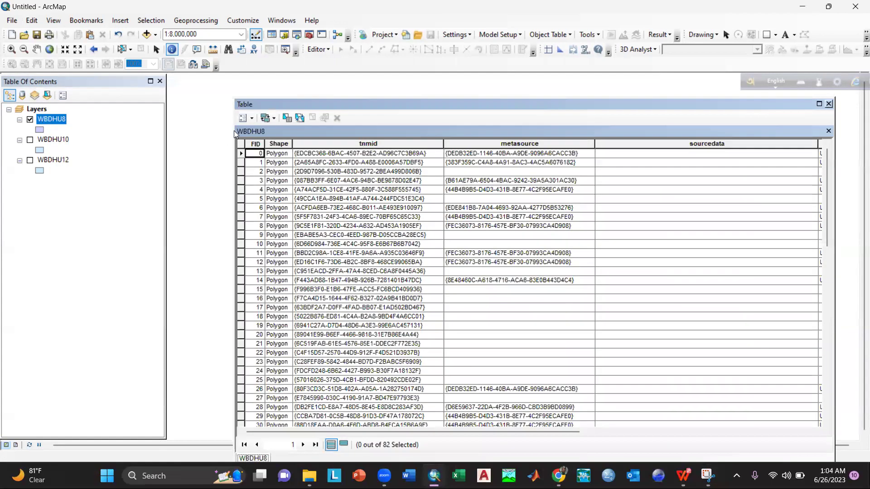
click(253, 118)
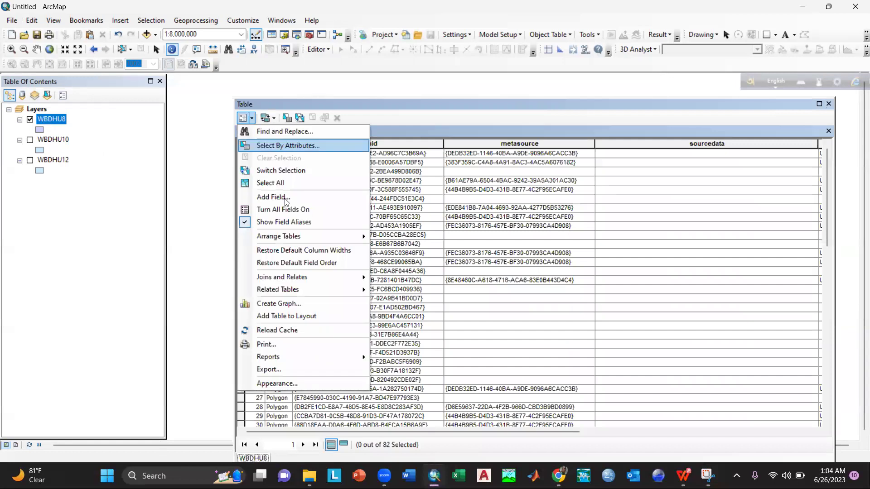
click(295, 147)
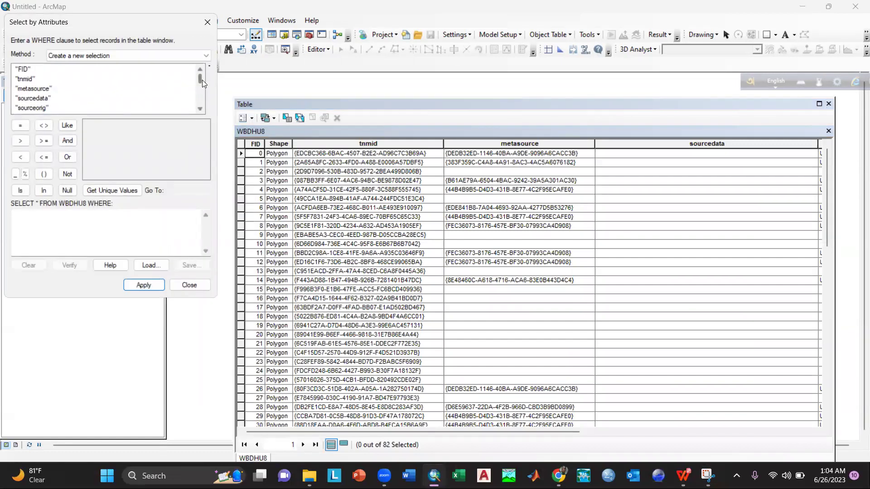
Select the Vermilion subbasin using the query "name" = 'Vermilion'
drag(202, 79, 201, 105)
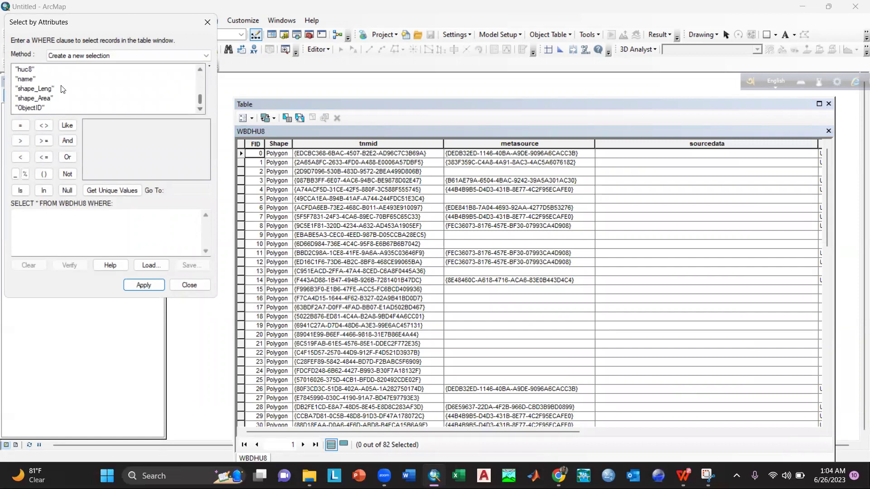
double_click(28, 82)
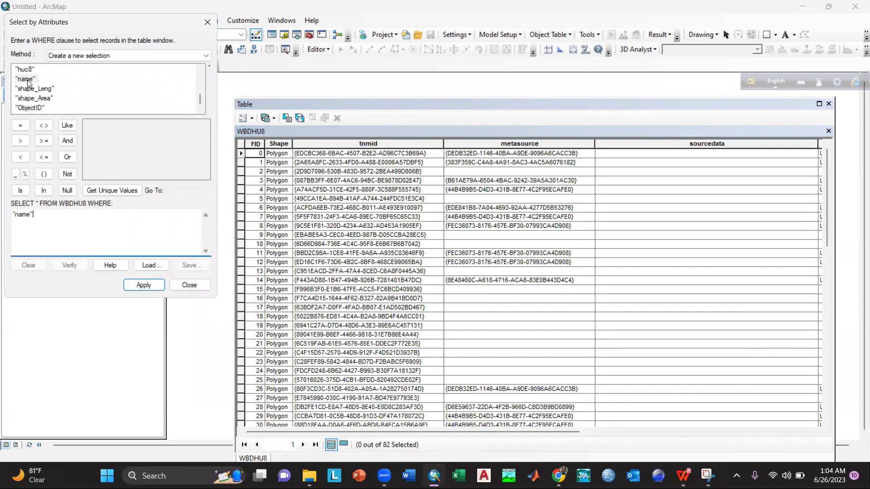
click(20, 126)
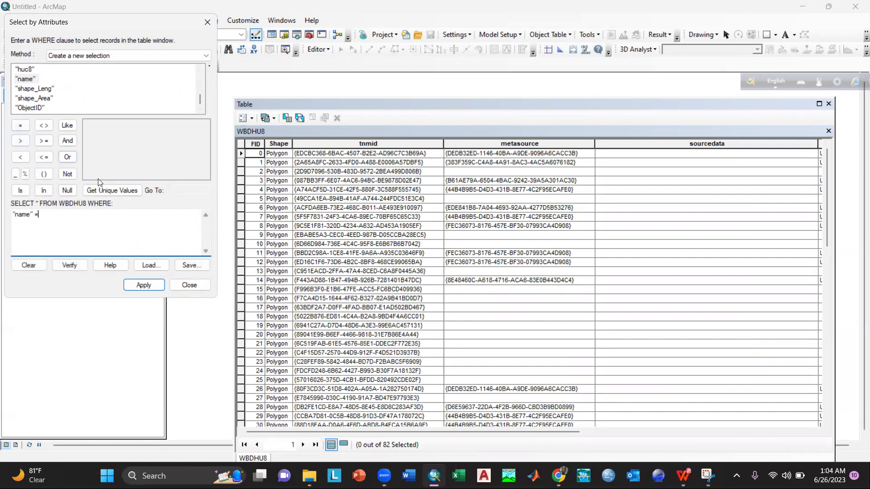
click(115, 190)
drag(203, 135, 203, 159)
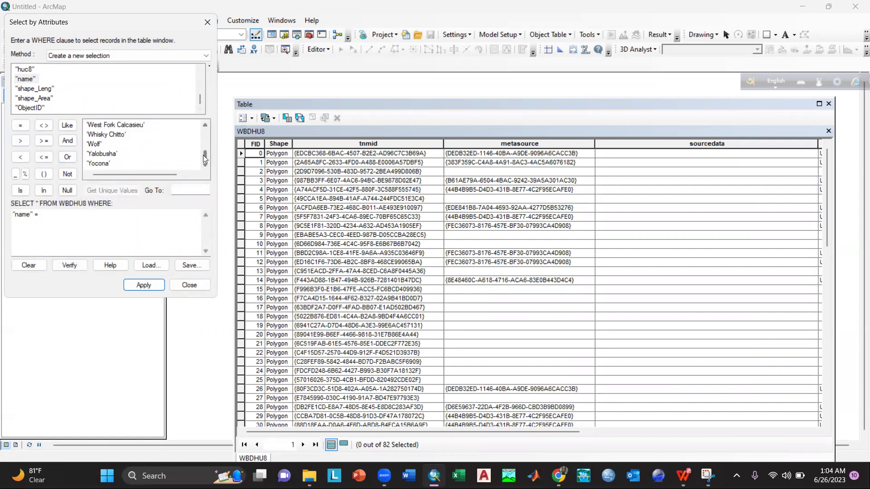
scroll(121, 139, up, 1)
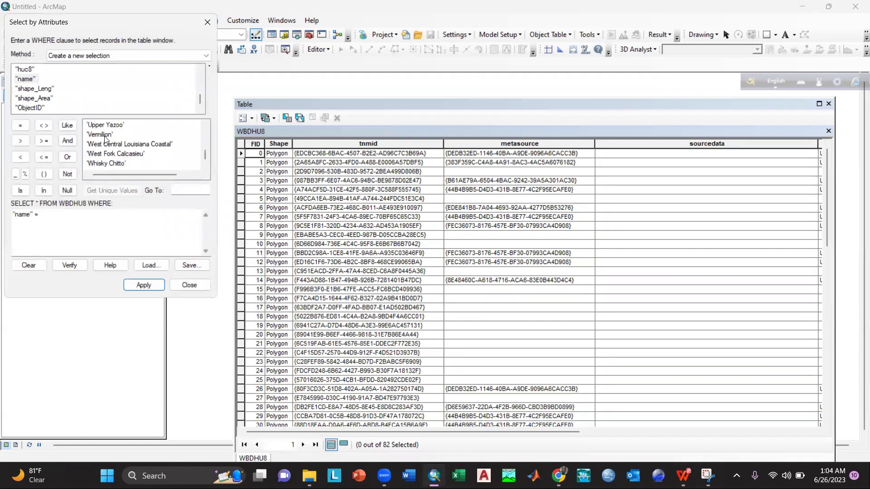
double_click(101, 135)
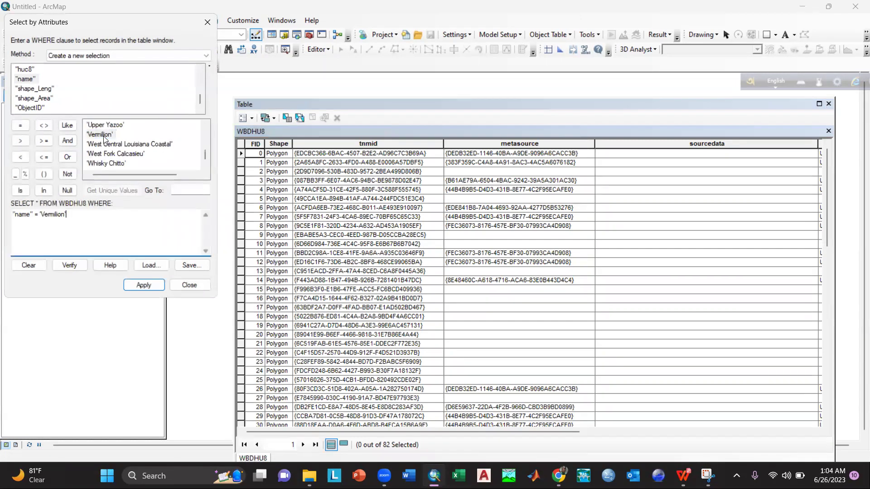
click(144, 285)
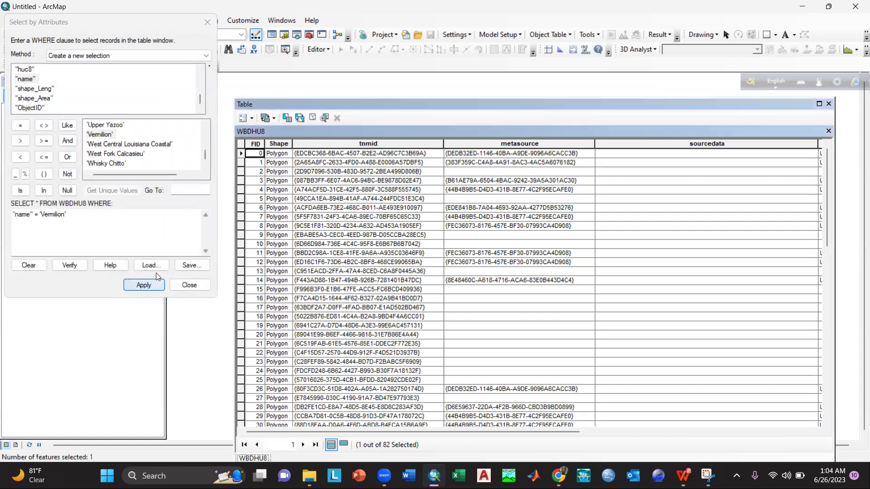
click(208, 21)
Export the selected Vermilion subbasin to new data and add it to the map
click(828, 104)
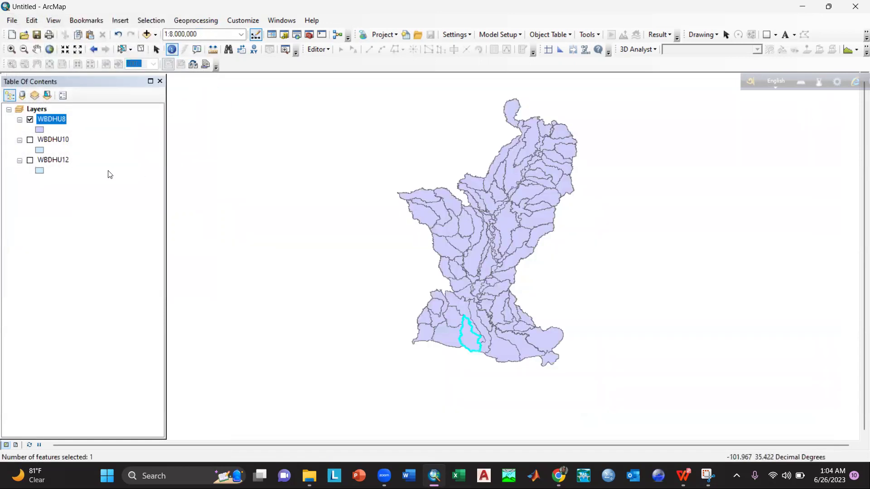
right_click(54, 120)
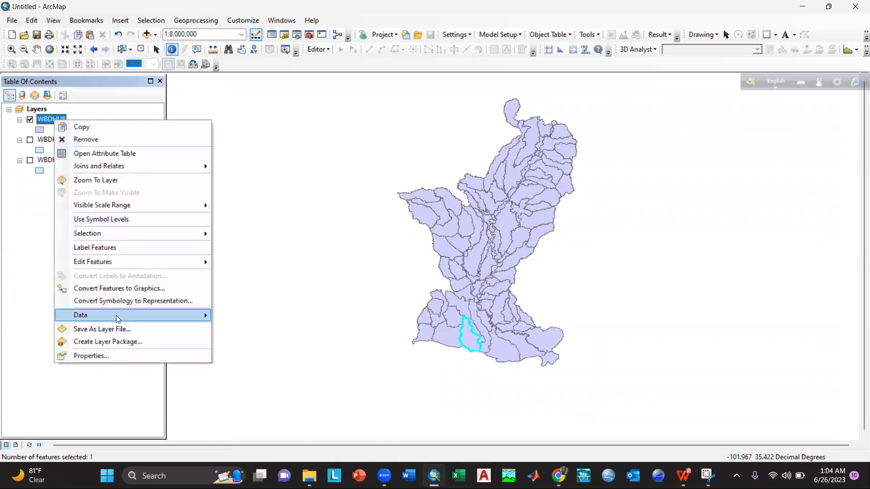
mouse_move(116, 315)
click(258, 330)
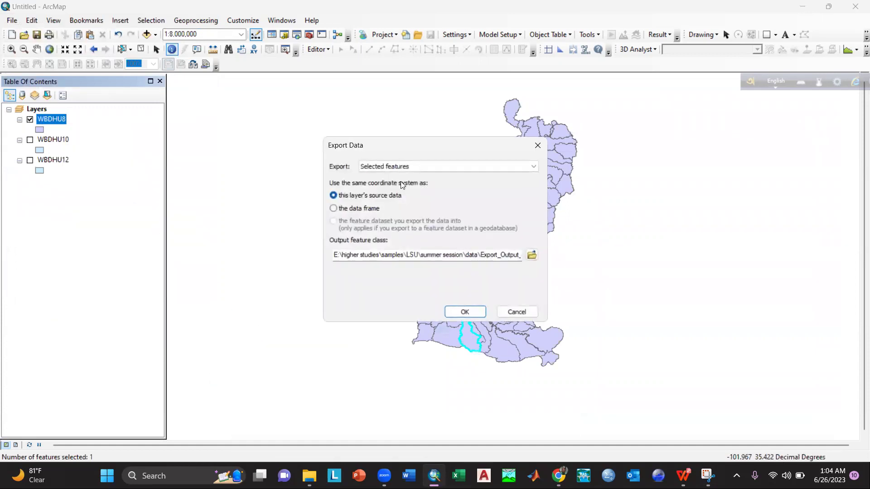
click(462, 310)
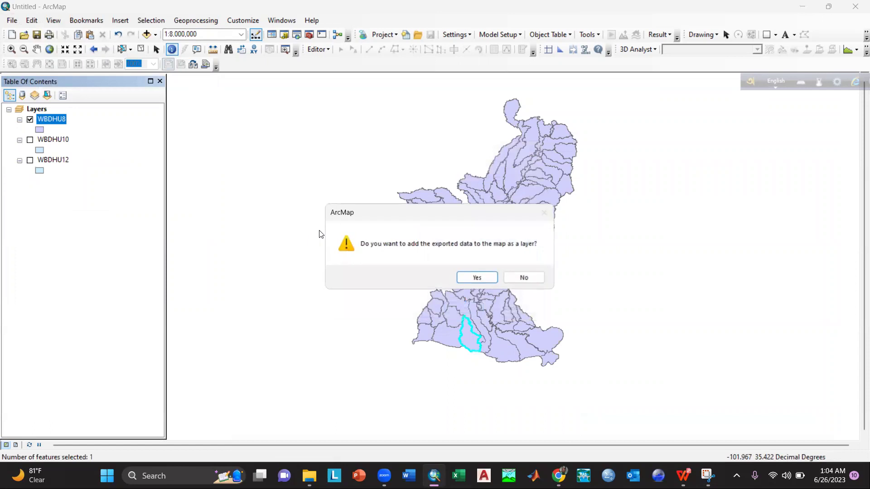
click(476, 276)
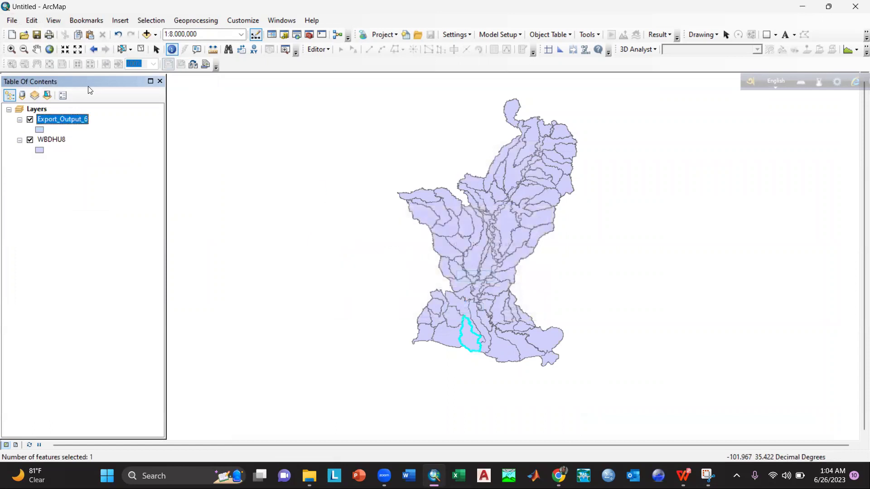
Rename the exported layer to Vermillion_08 and hide the WBDHU8 layer
click(58, 118)
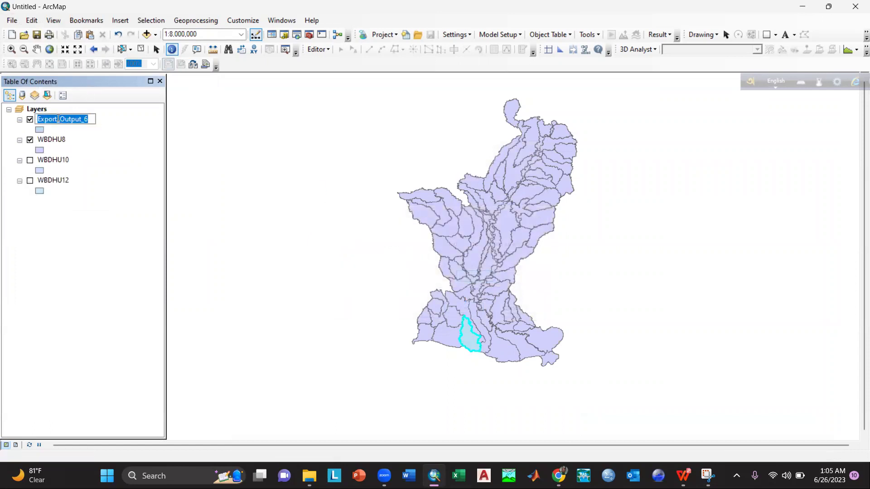
text(Watershed)
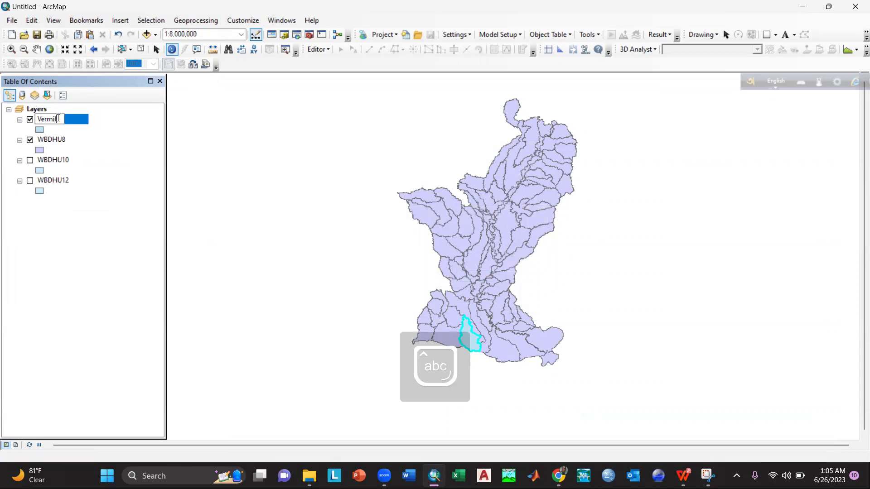
text(Vermillion_08)
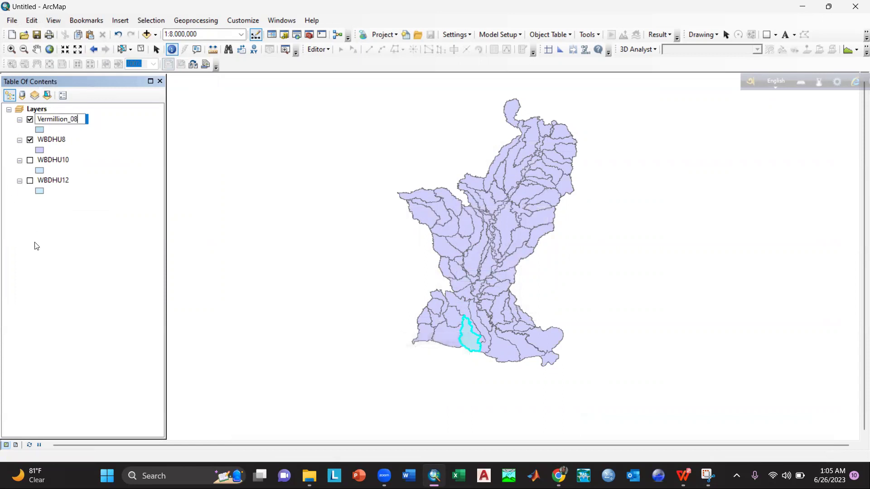
key(Return)
click(30, 140)
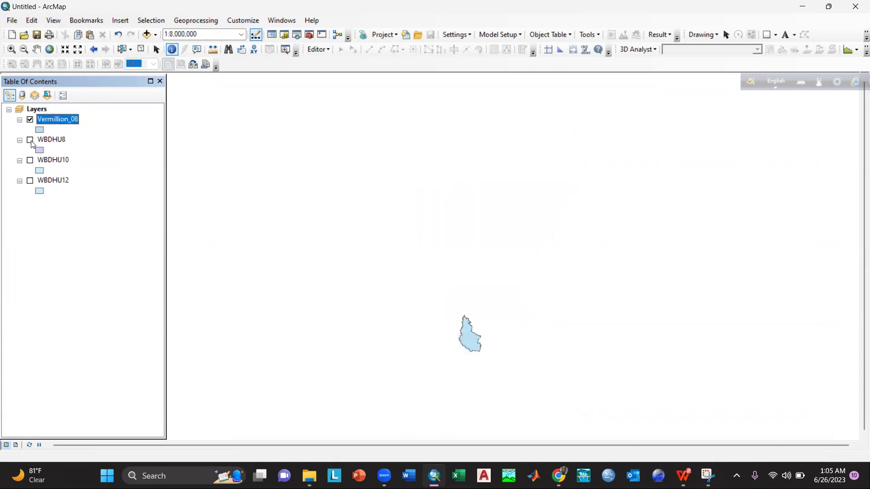
Turn on name labels for the Vermillion_08 subbasin
scroll(502, 394, up, 1)
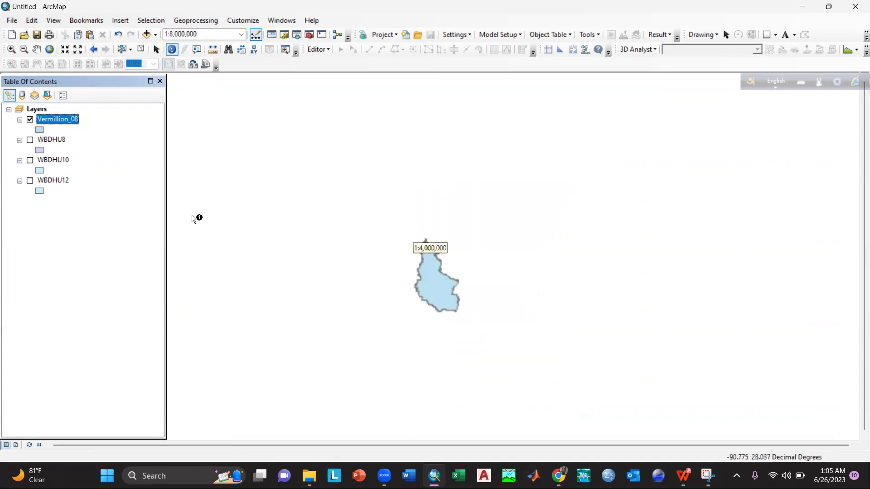
right_click(66, 119)
click(114, 247)
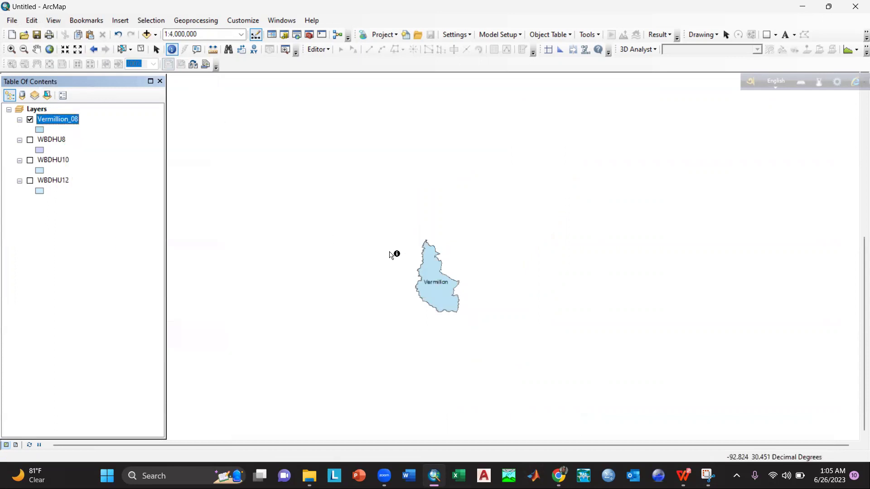
Give the Vermillion_08 polygon a blue outline of width 2
scroll(420, 307, up, 1)
click(39, 130)
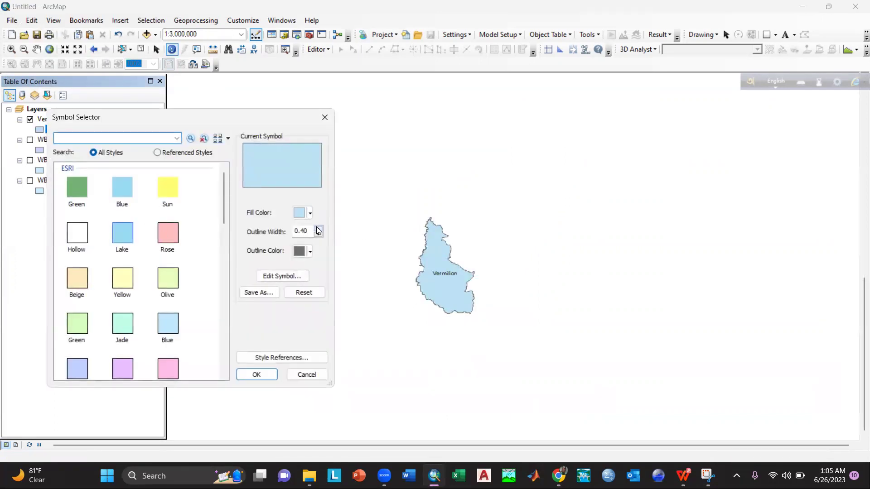
click(318, 229)
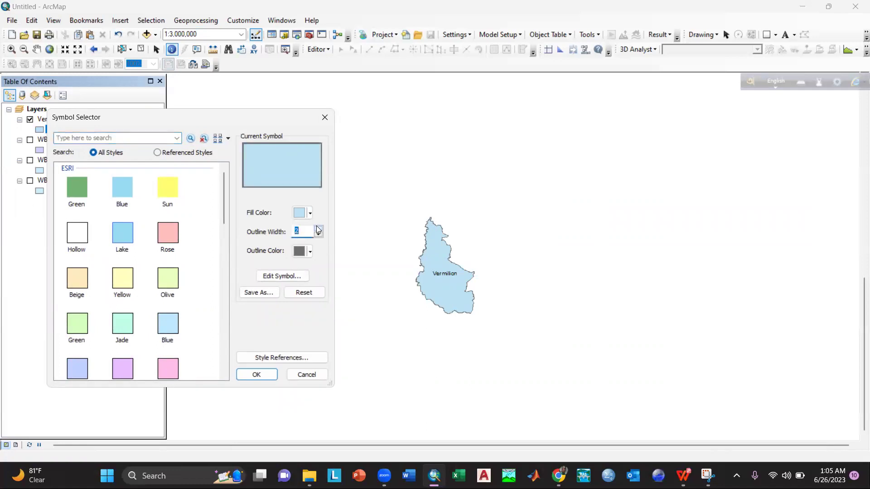
click(309, 251)
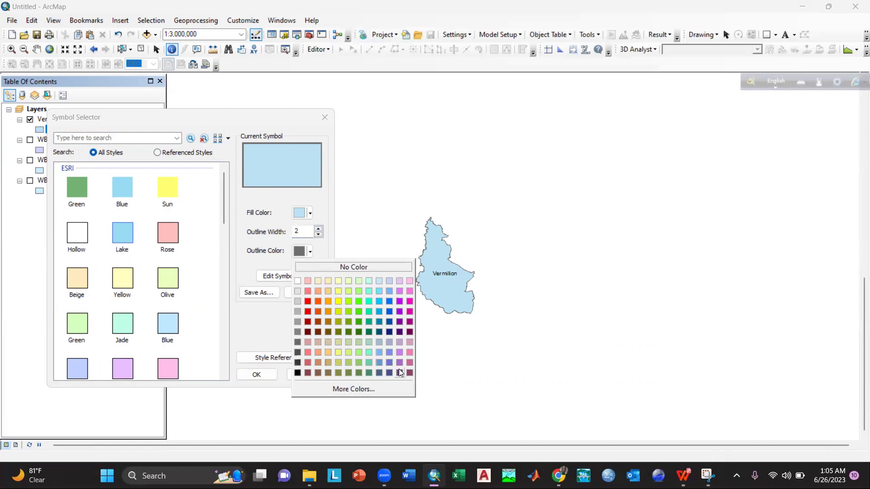
click(392, 311)
click(264, 373)
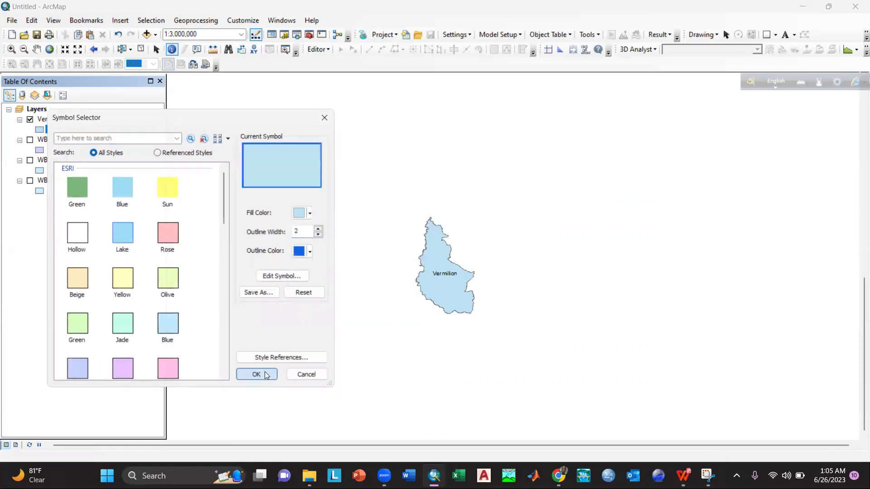
scroll(443, 279, down, 1)
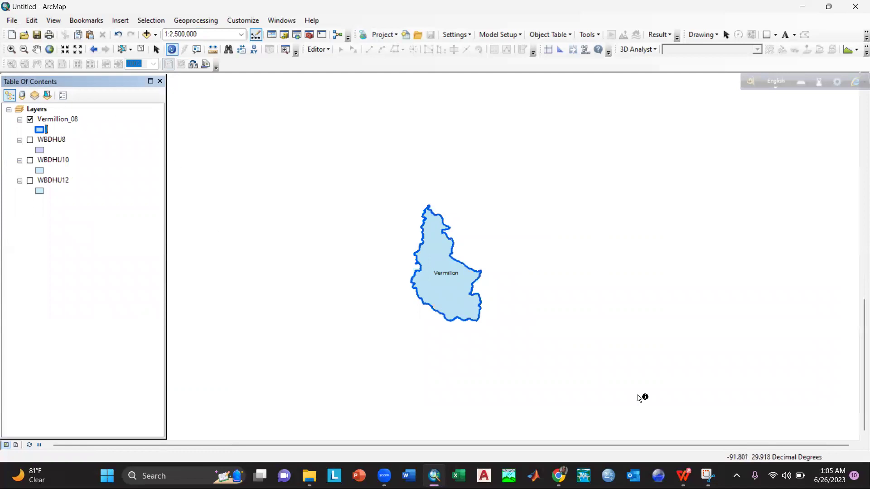
click(707, 474)
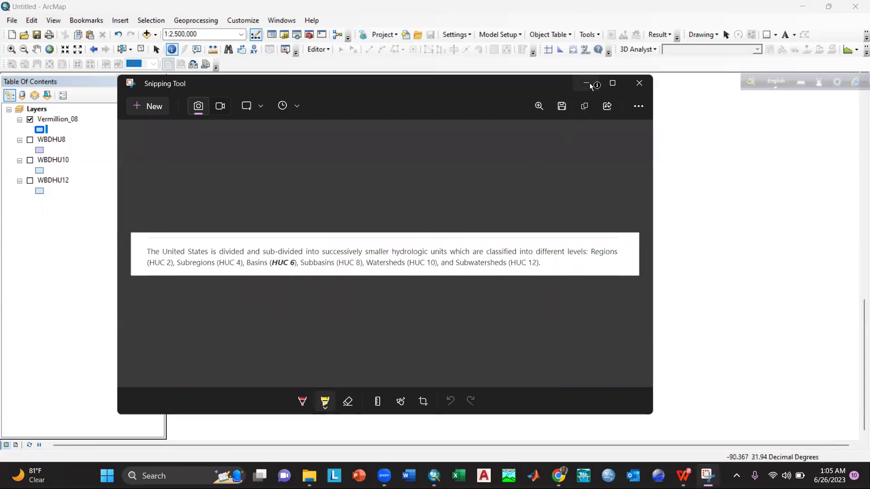
click(591, 67)
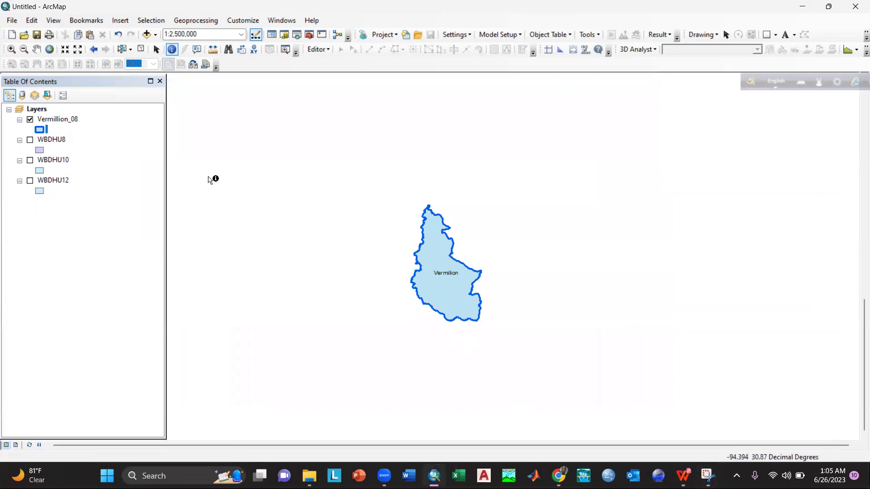
Clip WBDHU10 to the Vermillion_08 boundary with Clip (Analysis)
click(296, 35)
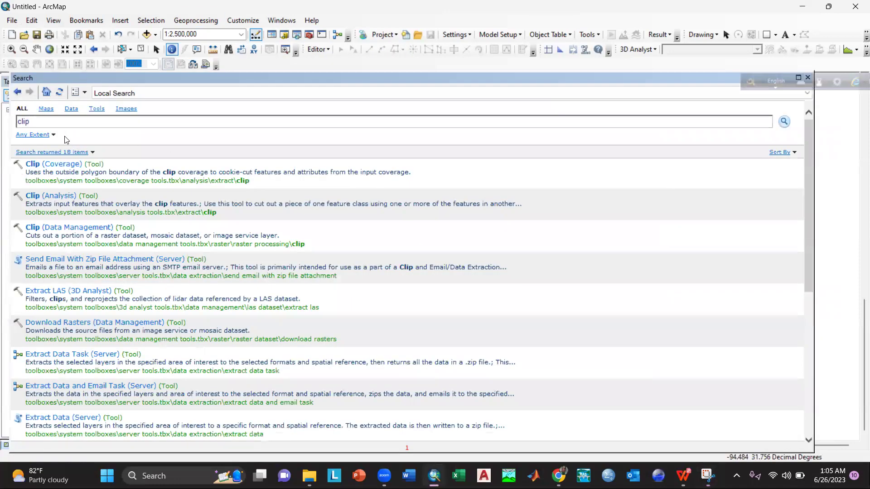
click(53, 197)
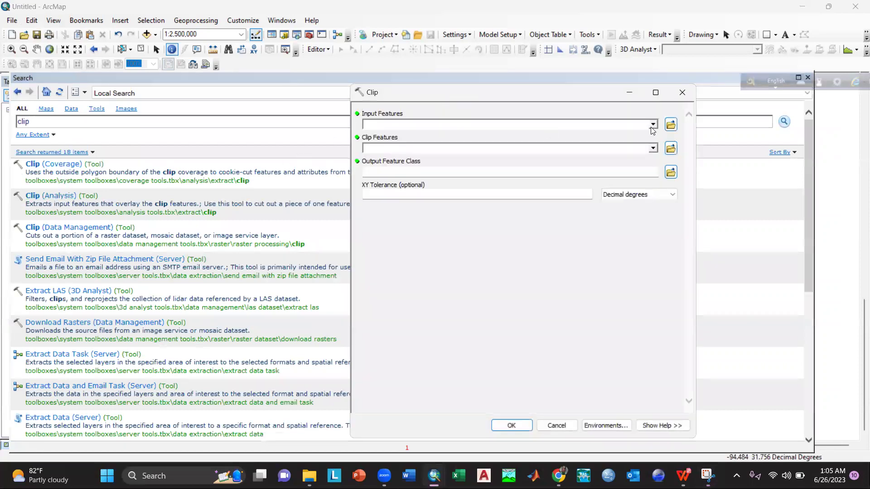
click(653, 125)
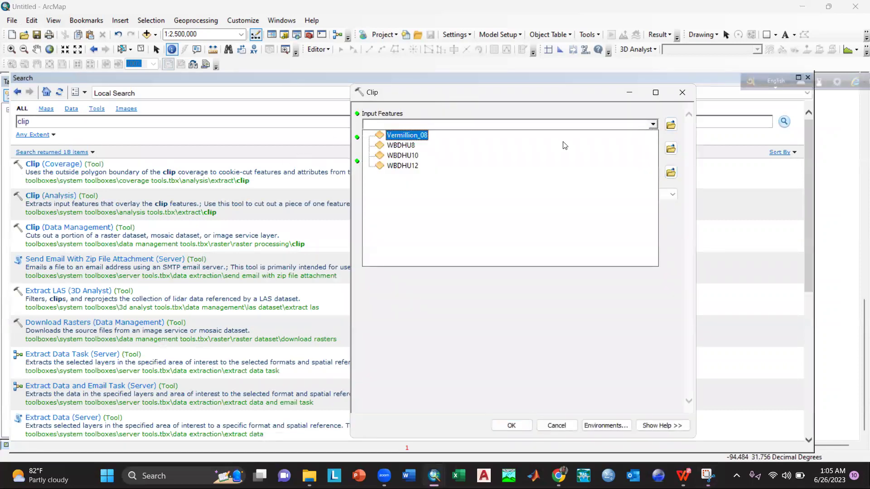
click(404, 156)
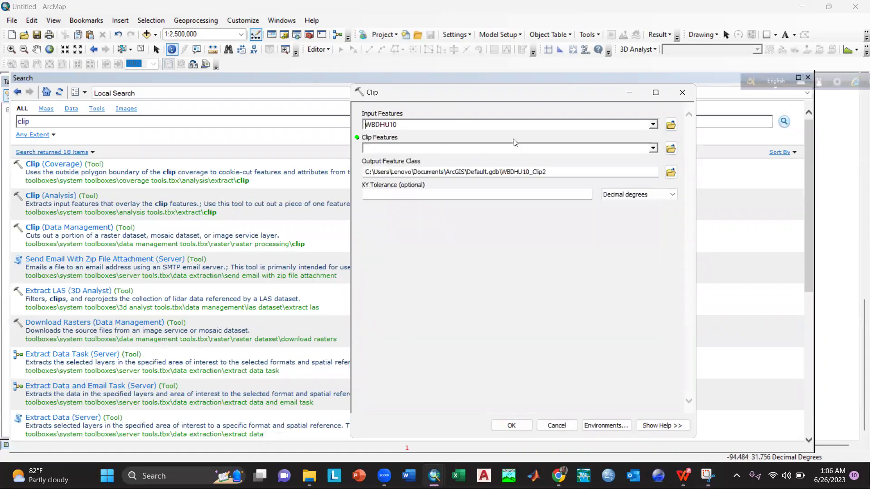
click(652, 149)
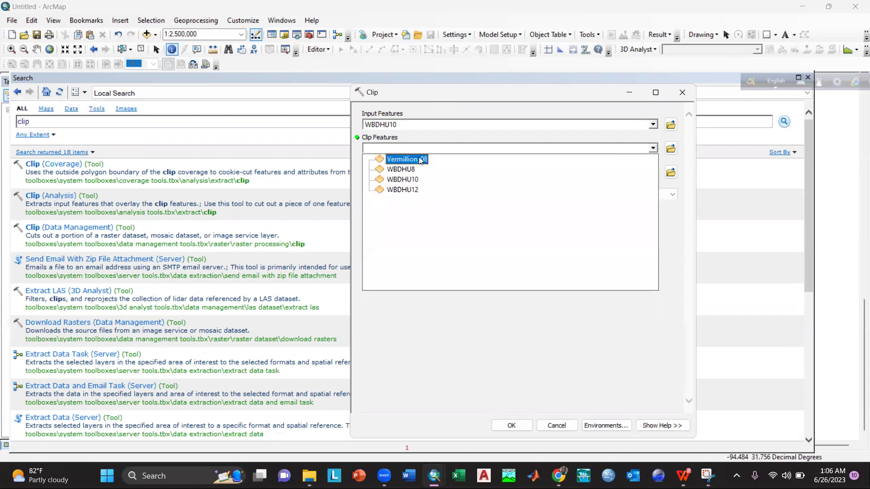
click(399, 158)
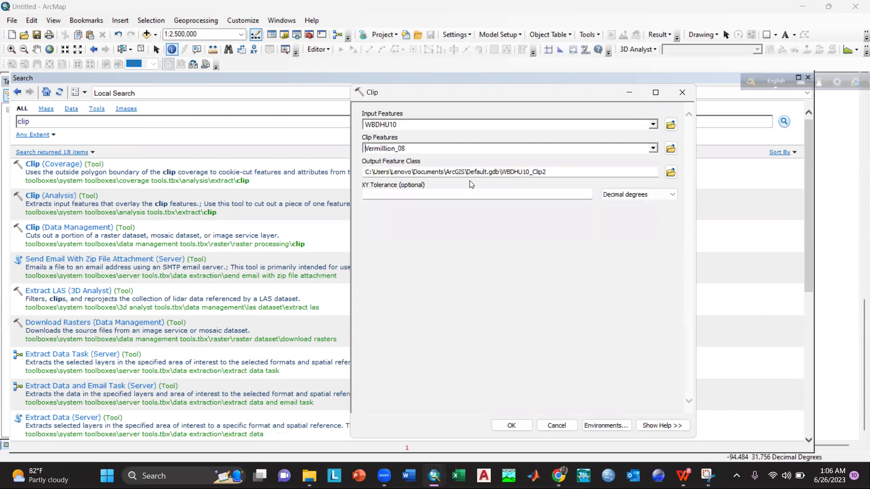
click(511, 425)
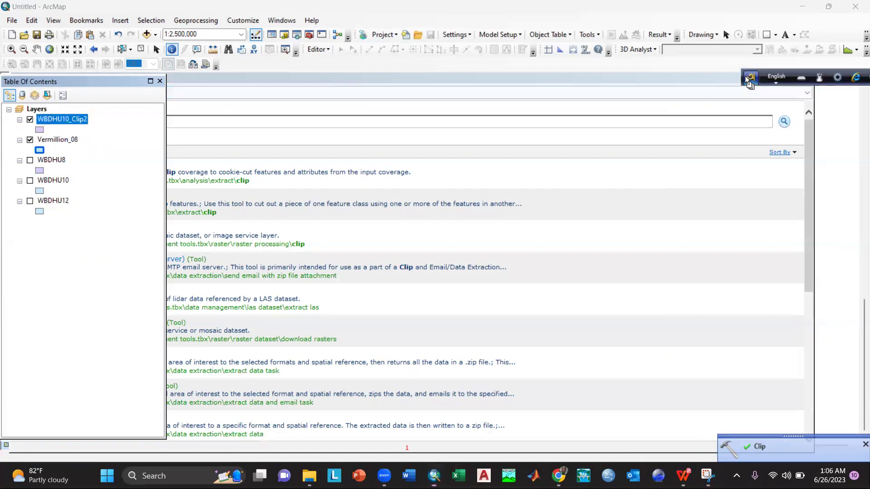
Close the search results and open the WBDHU10_Clip2 symbol settings
drag(745, 76, 746, 32)
click(807, 77)
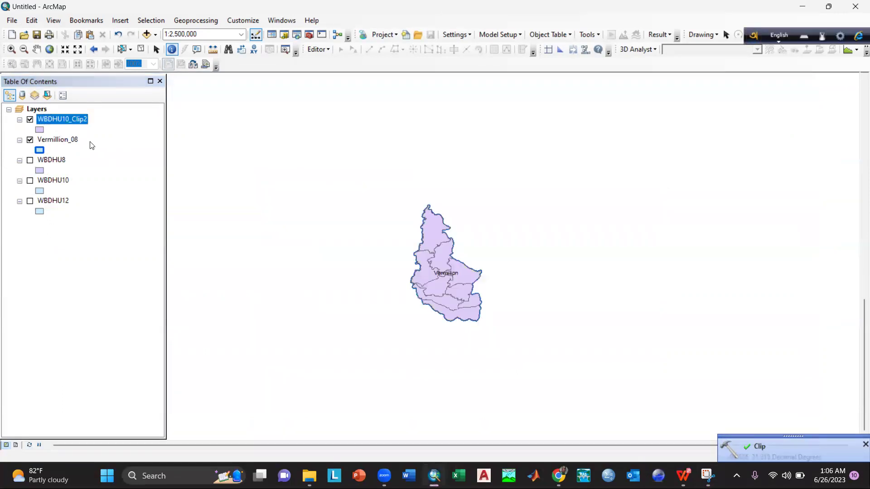
click(40, 130)
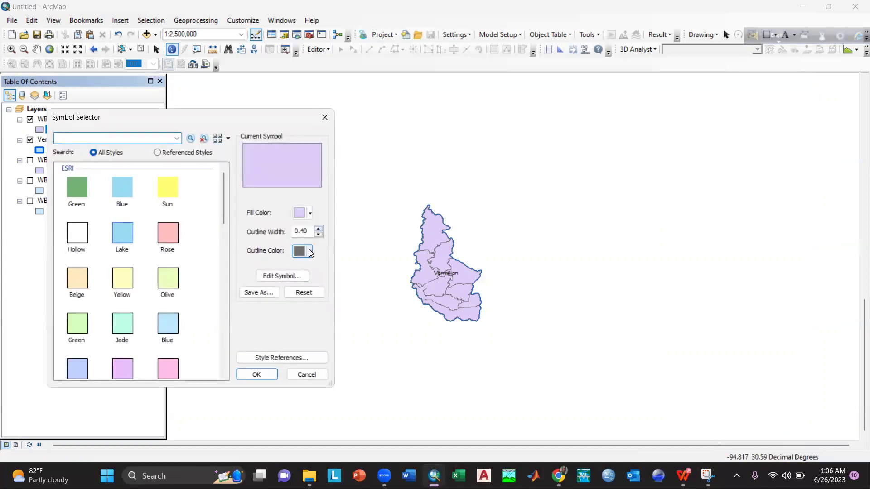
Symbolize WBDHU10_Clip2 with a light green fill and width-2 Mars Red outlines
click(310, 253)
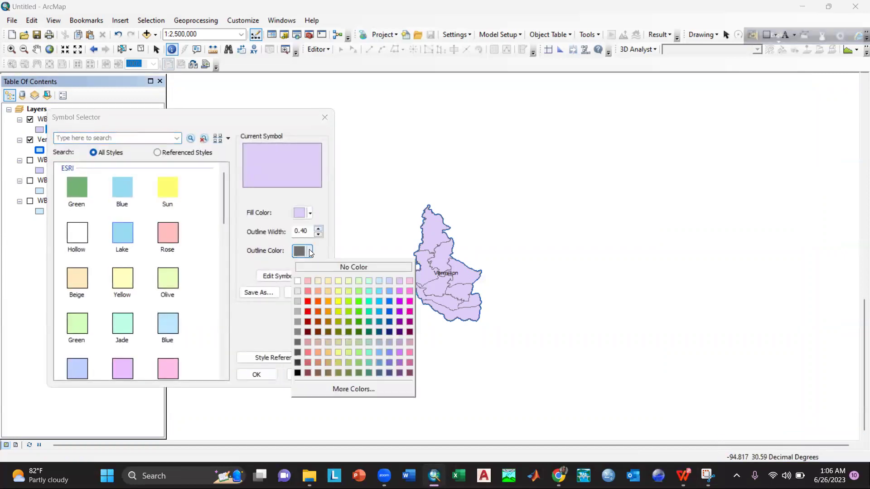
click(307, 302)
click(318, 228)
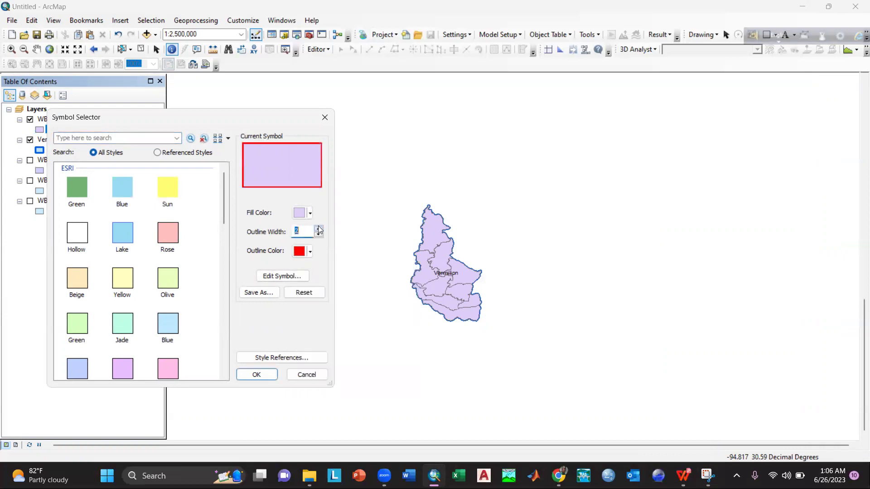
click(311, 214)
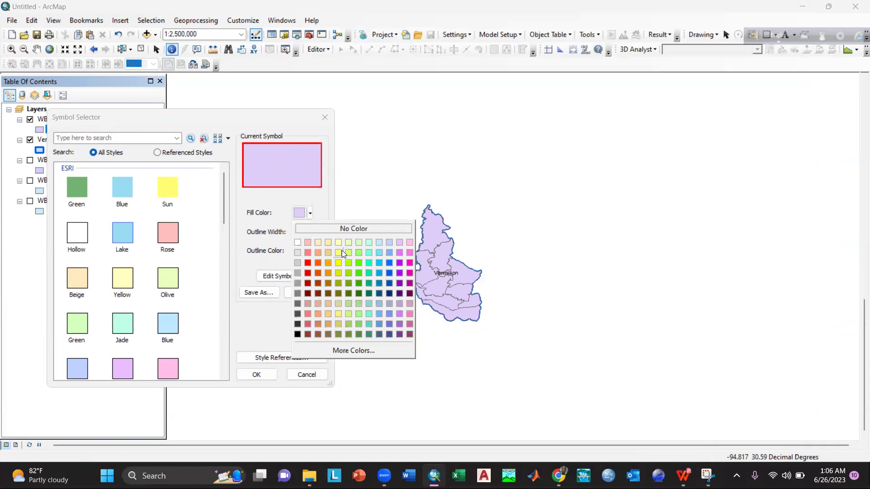
click(358, 252)
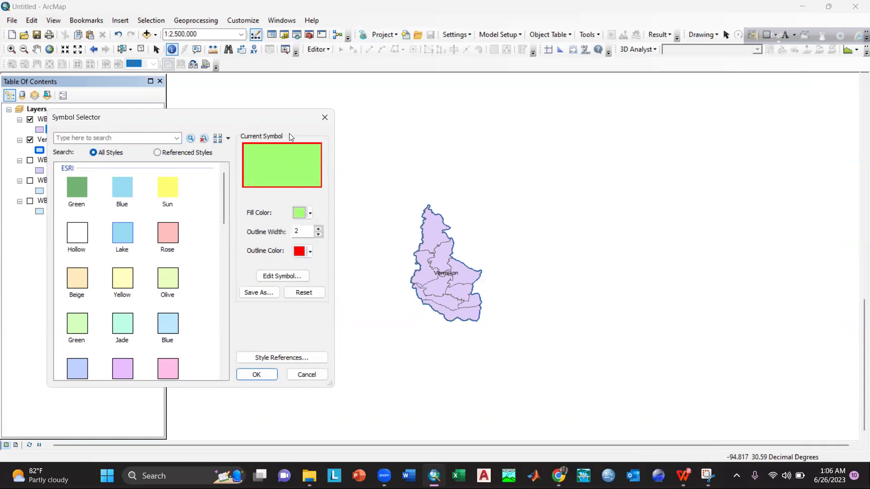
click(256, 375)
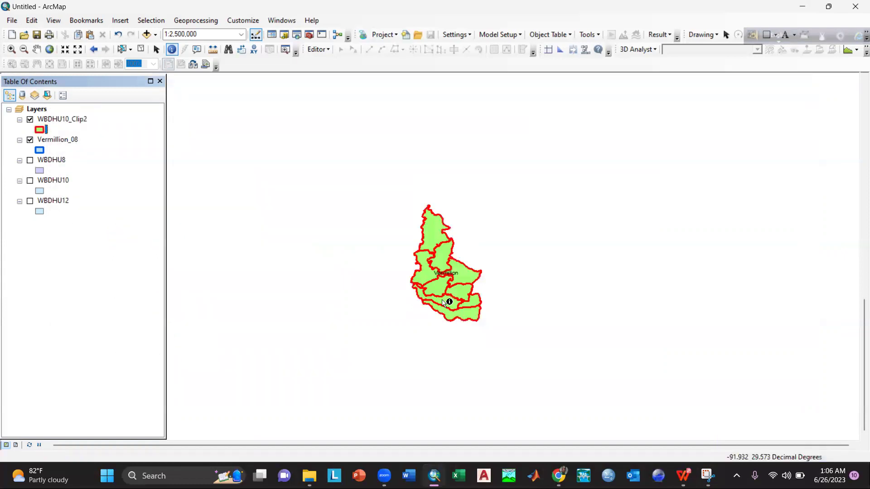
Zoom in on the map and briefly view the HUC levels note
scroll(441, 293, down, 1)
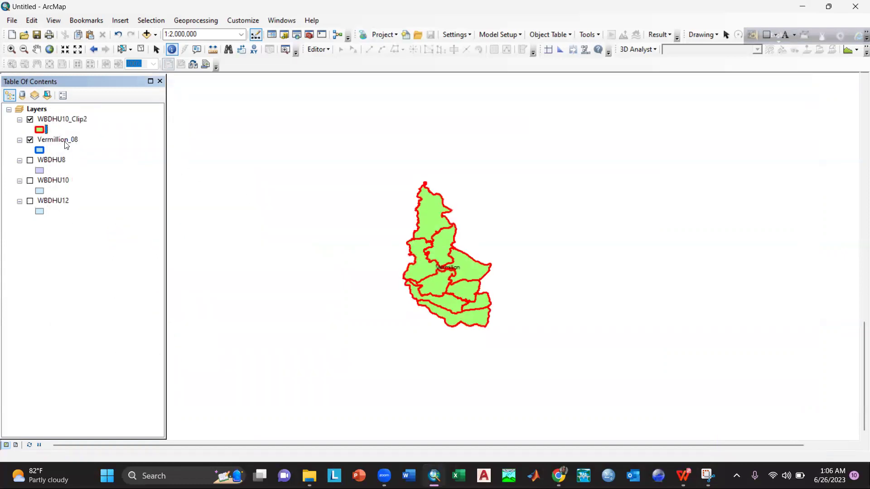
scroll(474, 237, down, 1)
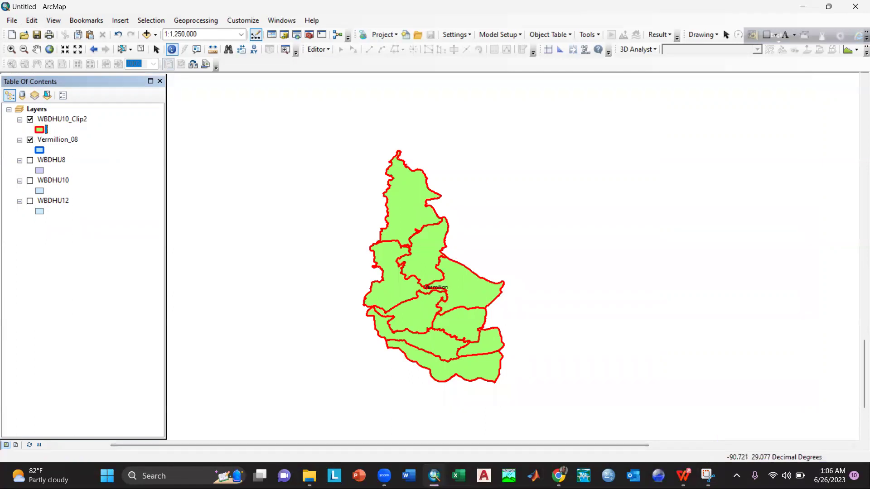
click(707, 476)
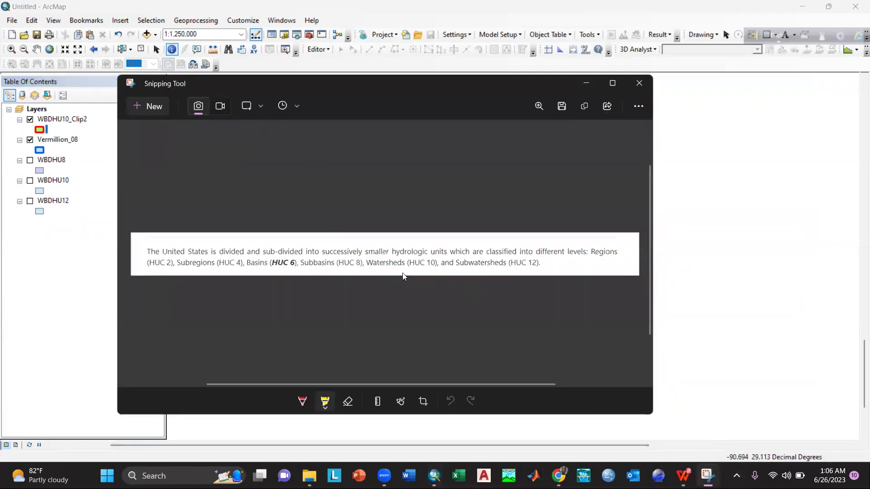
click(586, 86)
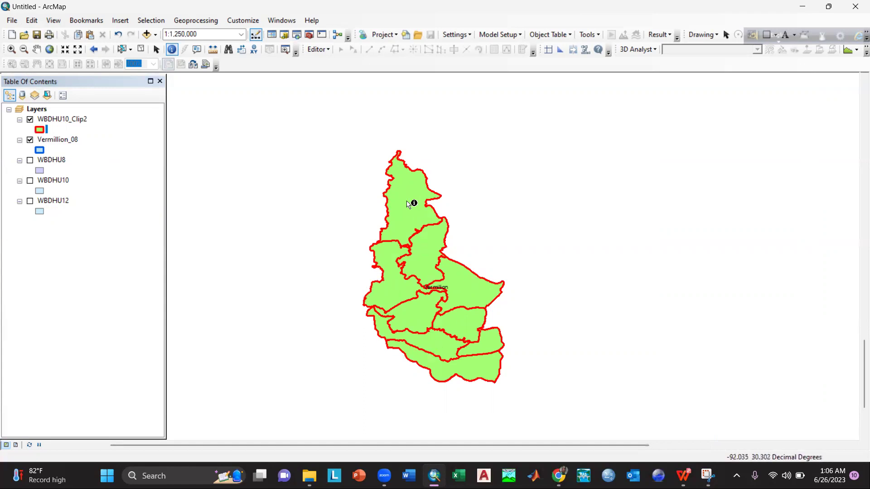
Toggle Vermillion_08 and WBDHU10_Clip2 visibility to compare them, then revisit the HUC levels note
click(30, 141)
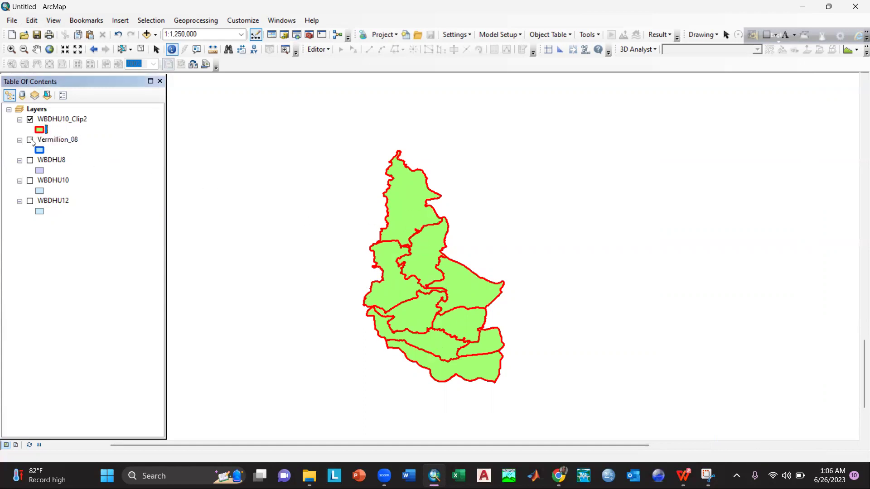
click(29, 140)
click(30, 120)
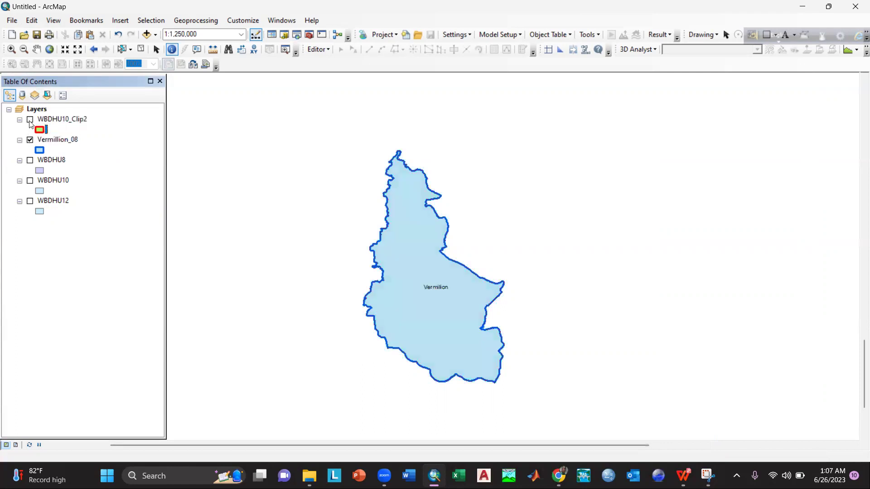
click(30, 121)
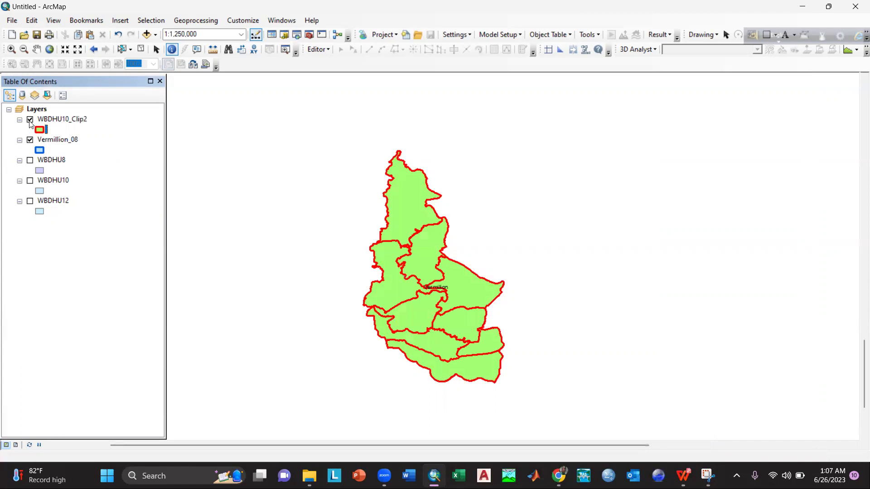
click(30, 121)
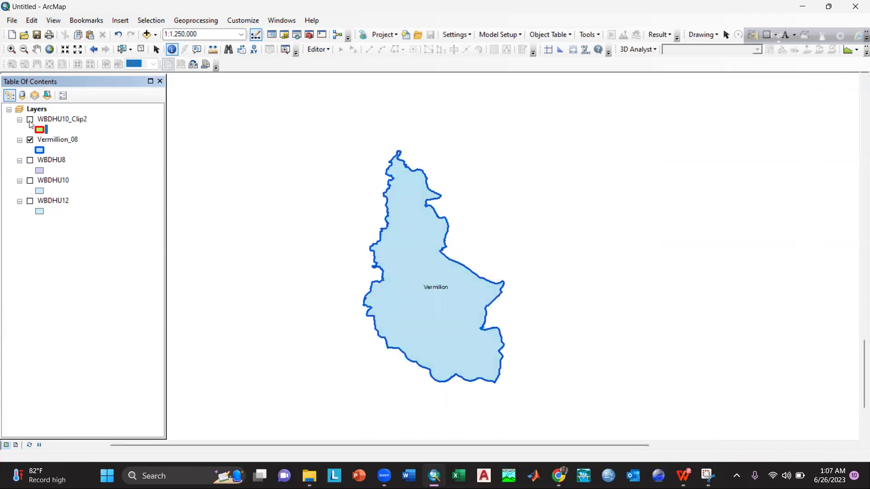
click(30, 121)
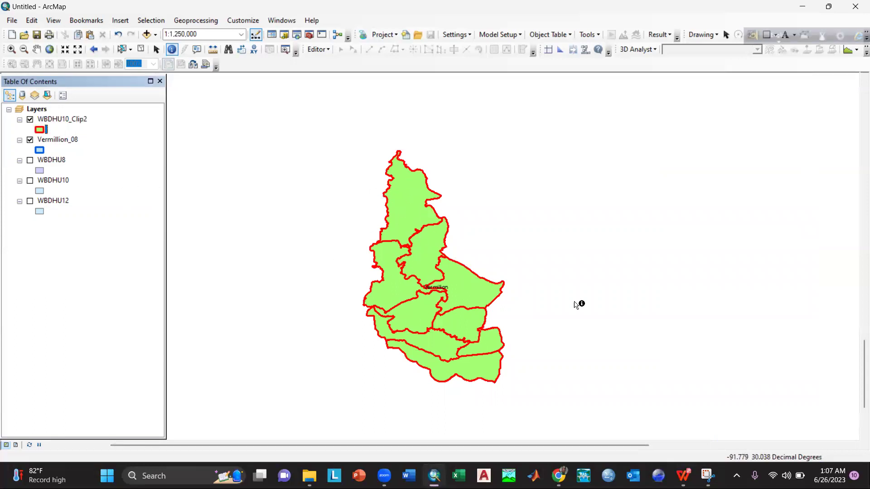
click(707, 476)
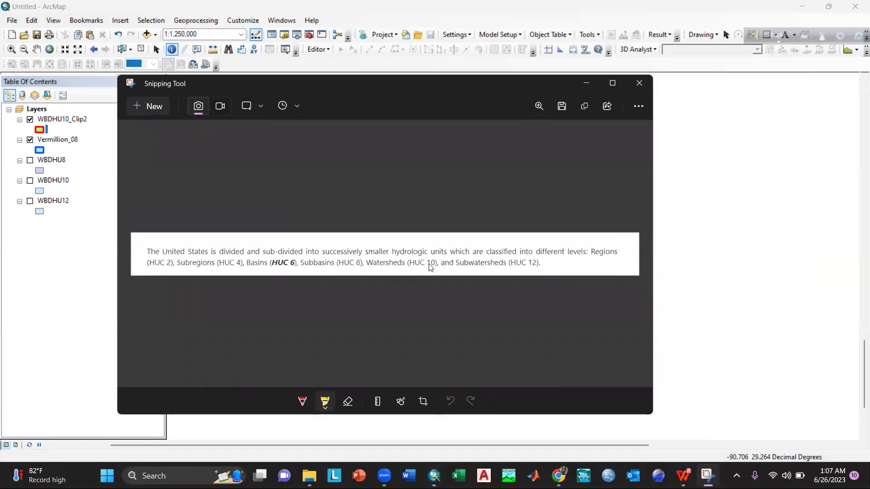
click(586, 84)
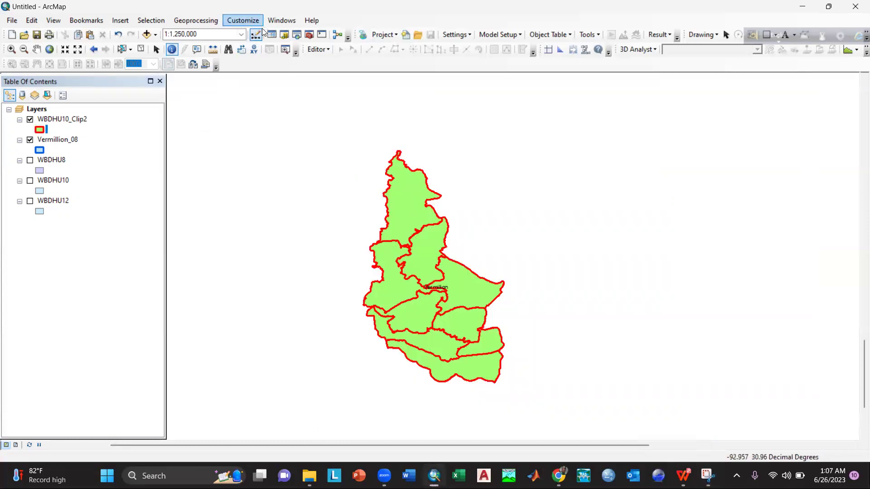
Clip WBDHU12 to the Vermillion_08 boundary with Clip (Analysis) and close the search
click(296, 34)
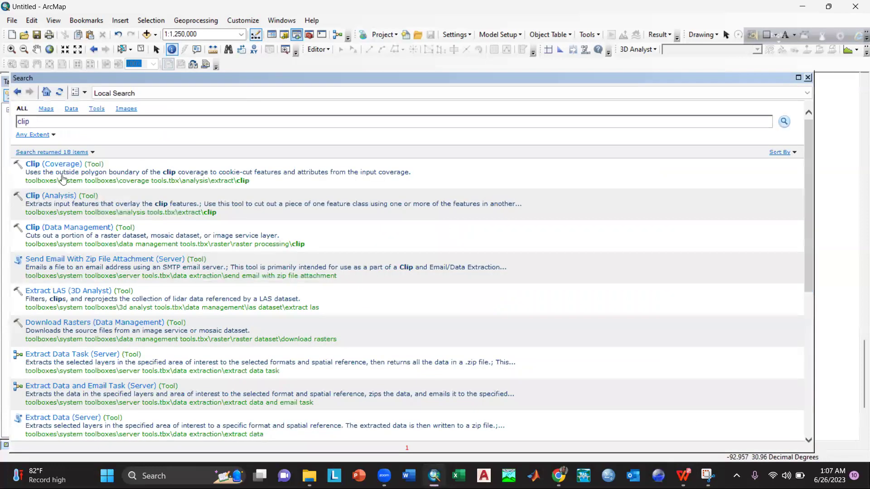
click(51, 198)
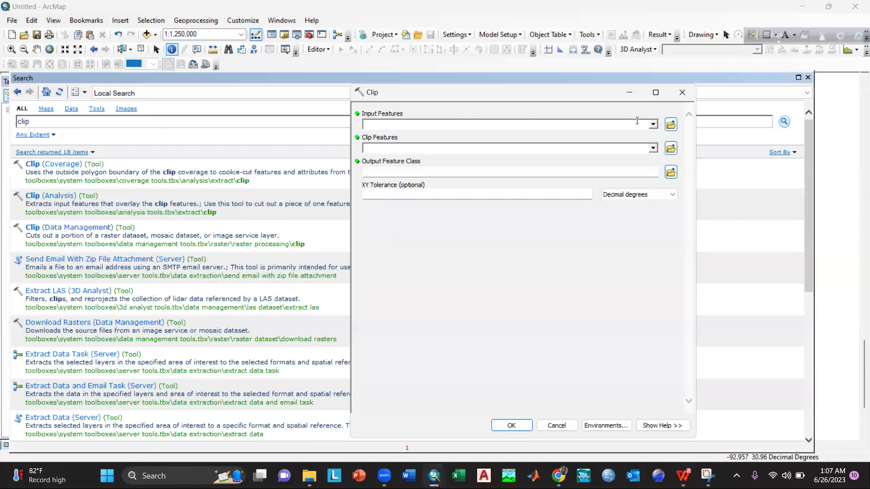
click(652, 124)
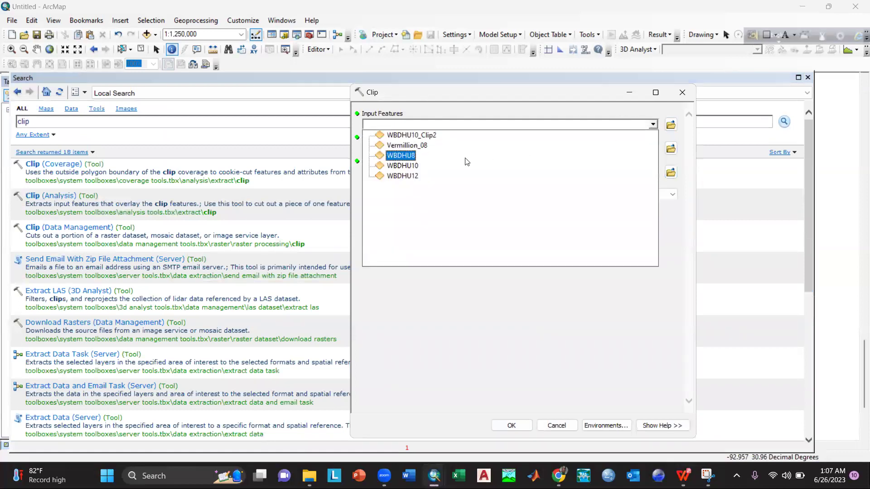
click(414, 177)
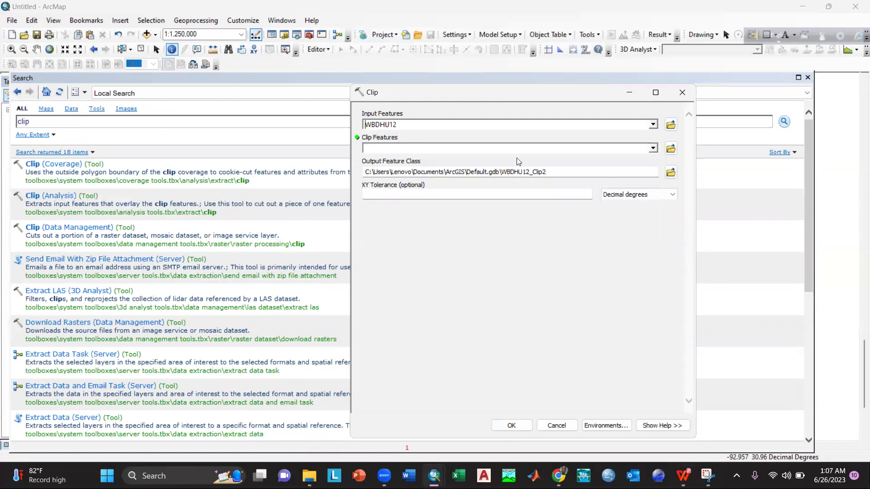
click(653, 148)
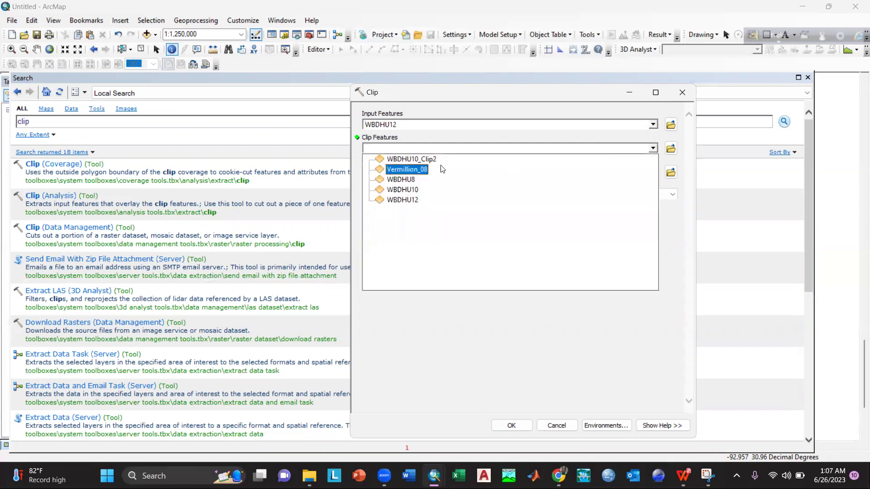
click(413, 169)
click(512, 425)
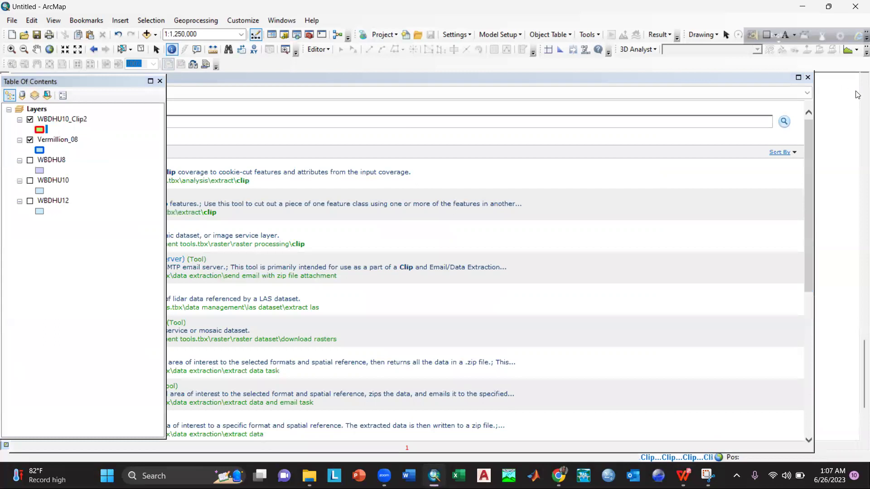
click(808, 78)
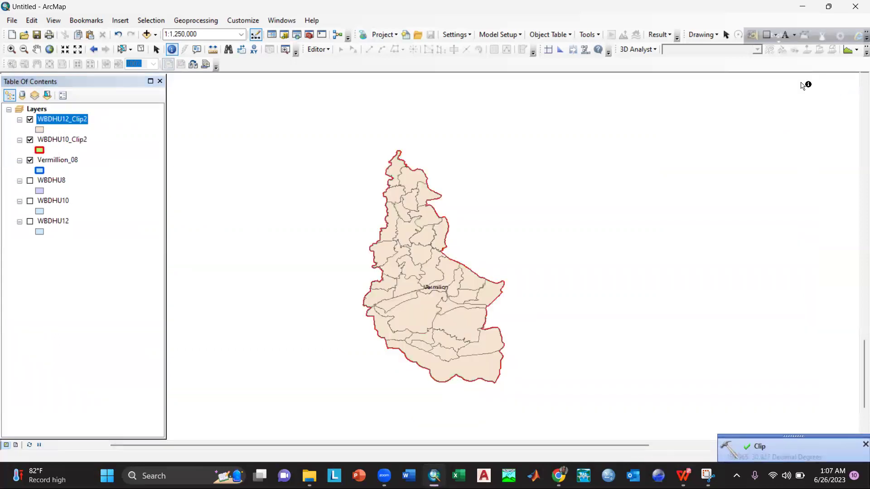
Give WBDHU12_Clip2 black outlines of width 2, then hide the layer to compare
click(41, 130)
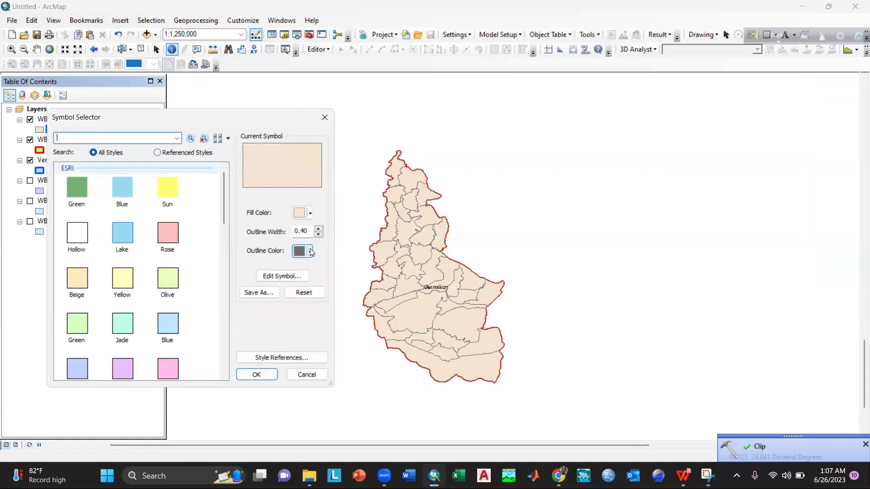
click(310, 251)
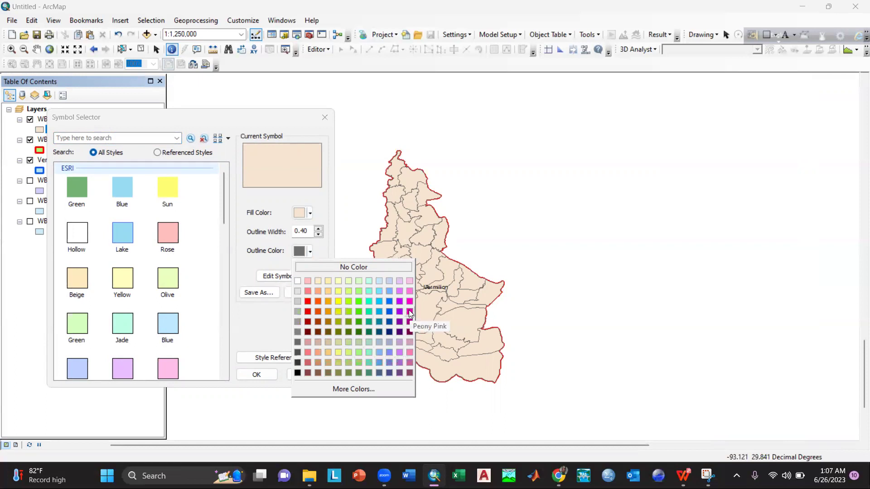
click(297, 372)
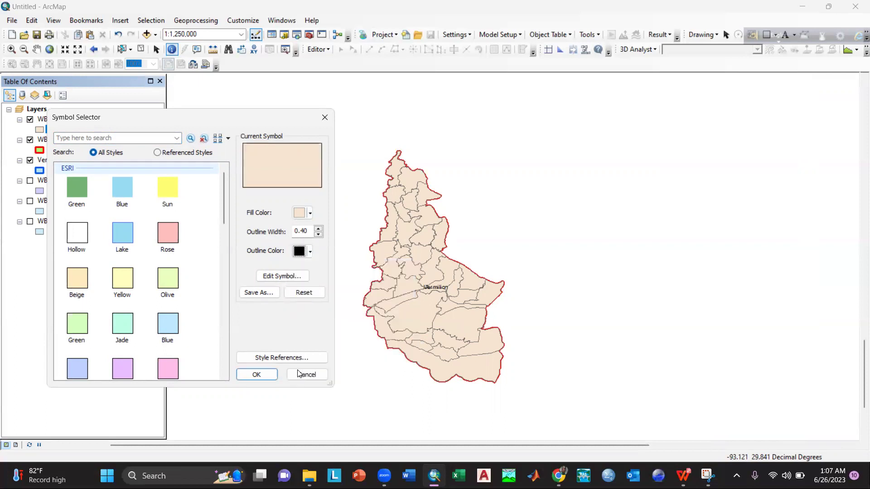
click(320, 229)
click(320, 229)
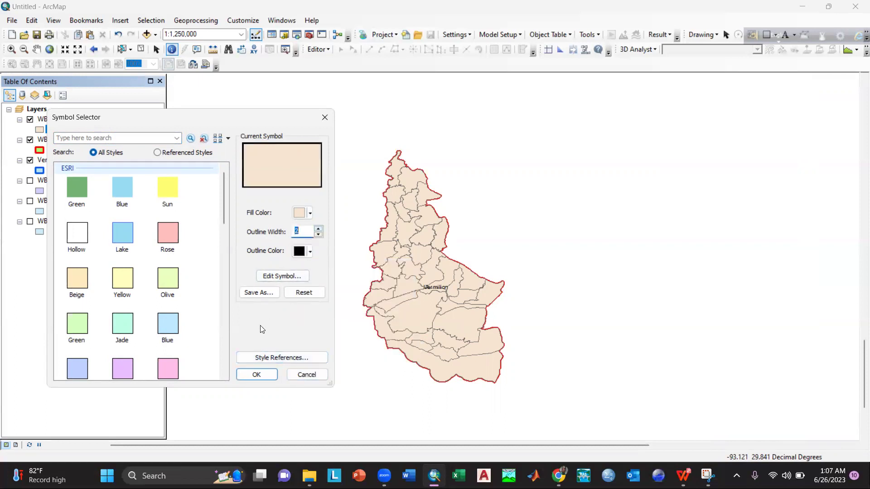
click(255, 375)
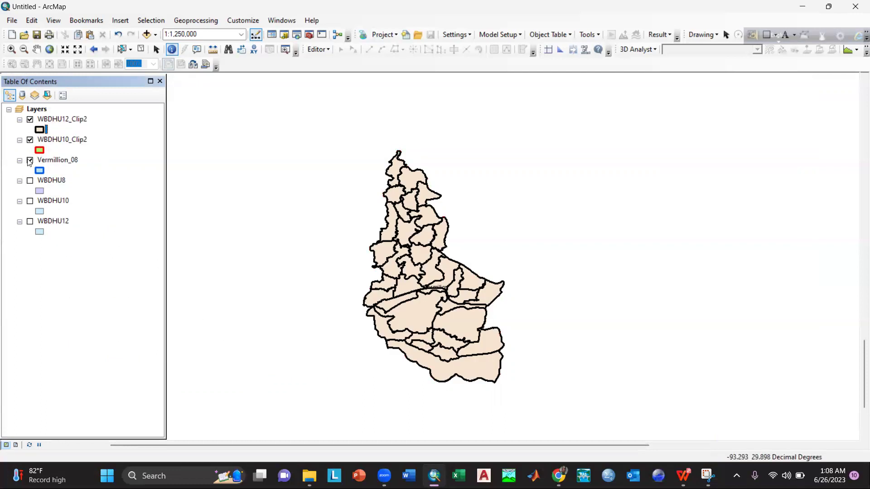
click(30, 119)
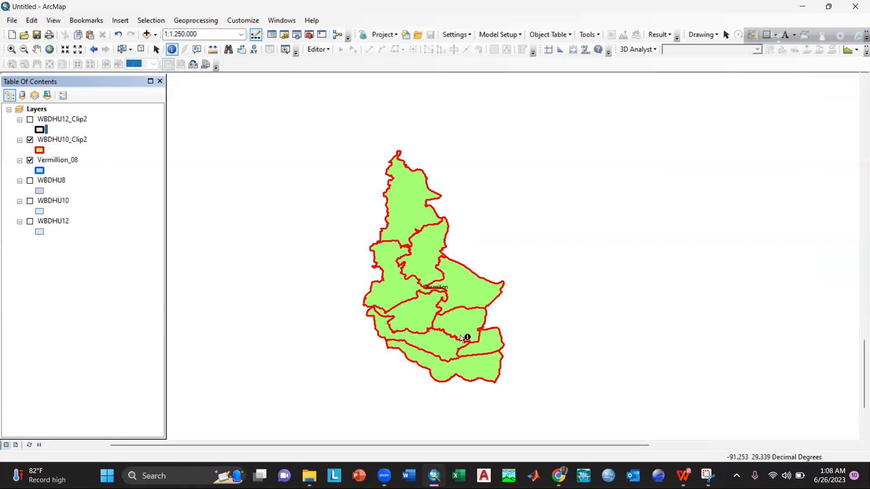
Flip WBDHU12_Clip2 visibility several times, leaving it hidden to show Vermillion alone
click(30, 120)
click(30, 120)
click(30, 119)
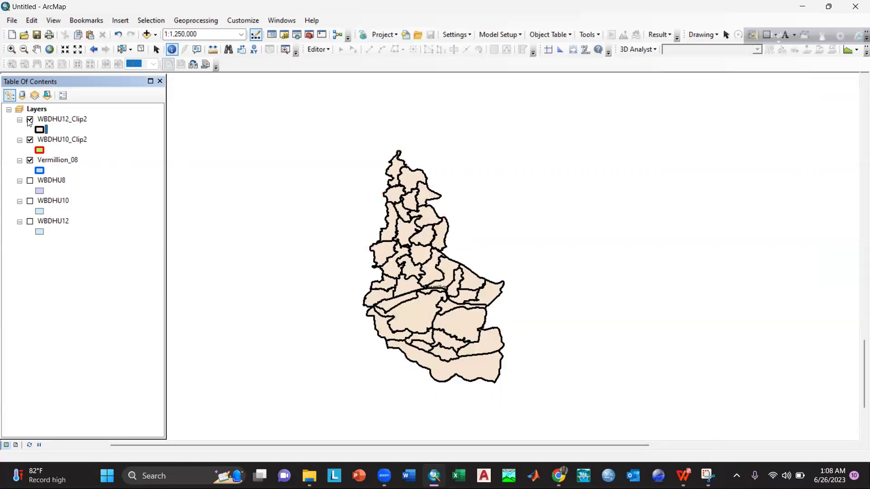
click(30, 120)
click(30, 120)
click(29, 120)
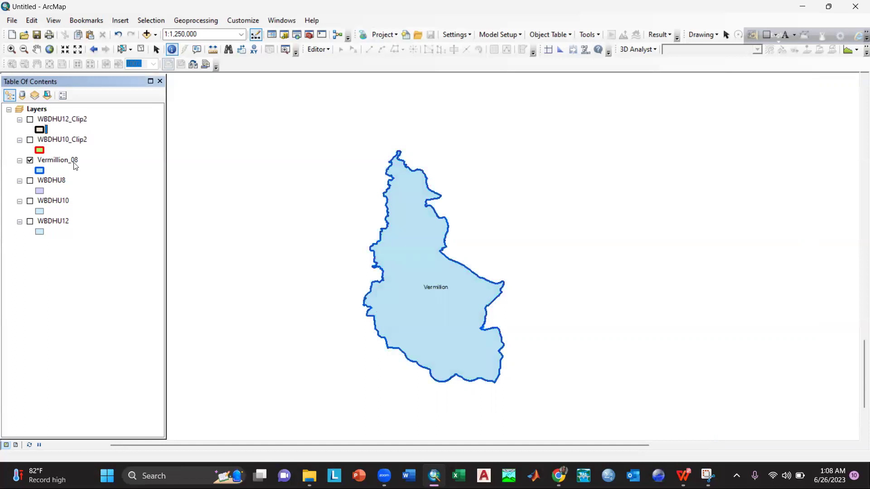
Check the HUC levels note, then turn the HU10 watersheds back on over Vermillion
click(707, 475)
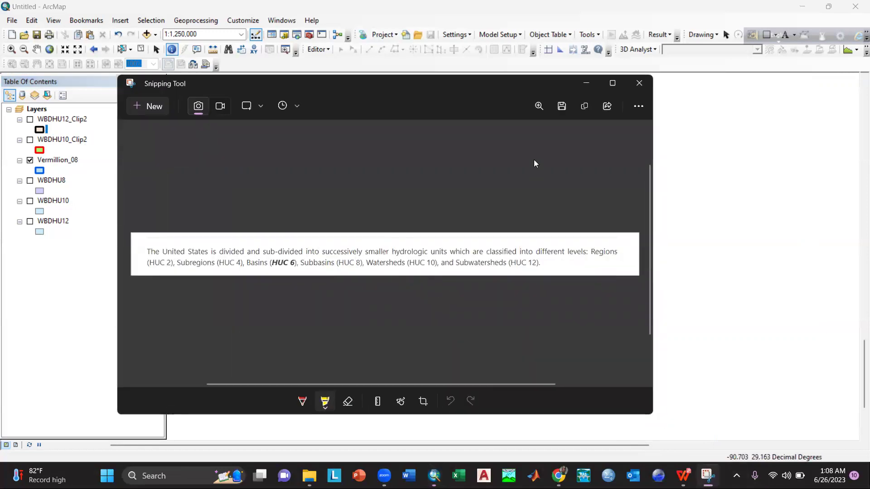
click(589, 87)
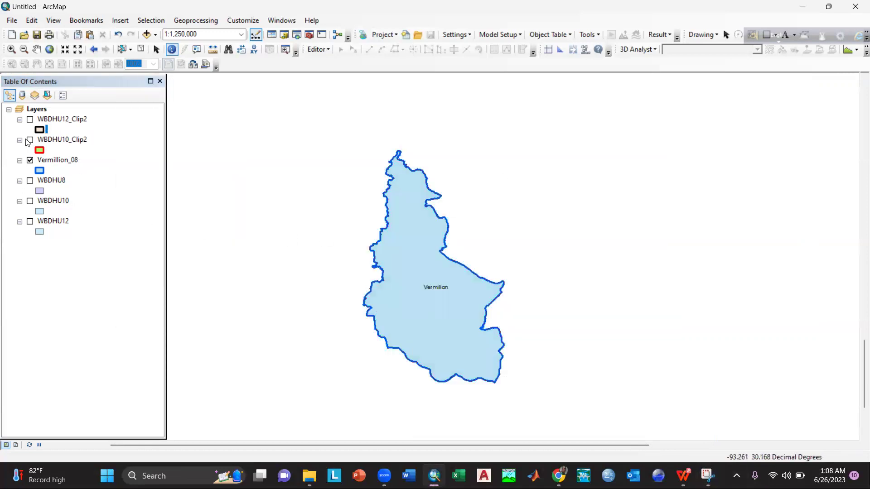
click(709, 473)
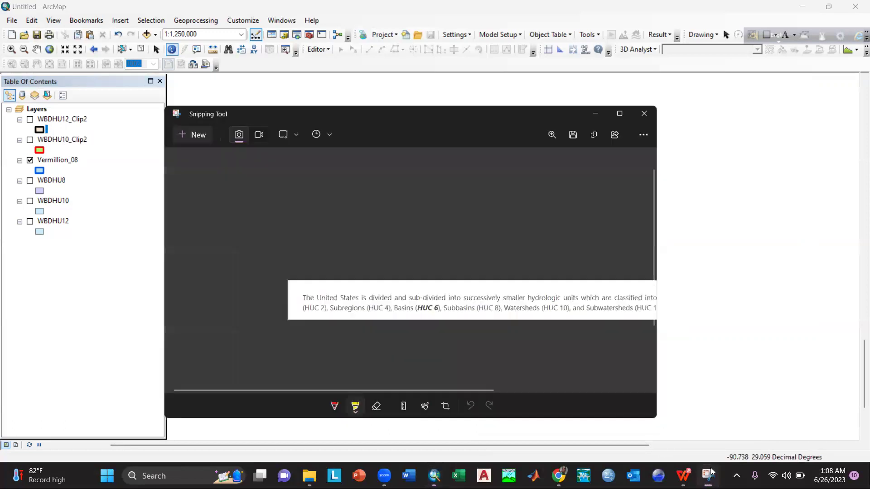
click(709, 473)
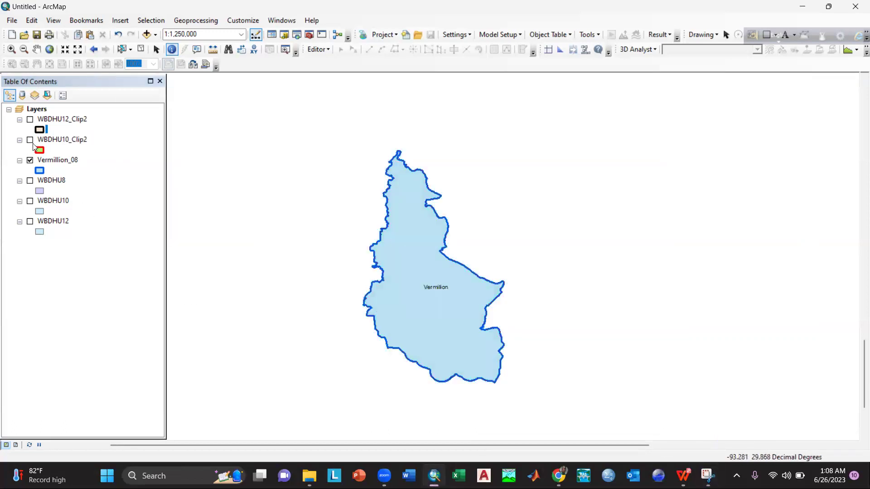
click(30, 140)
click(30, 141)
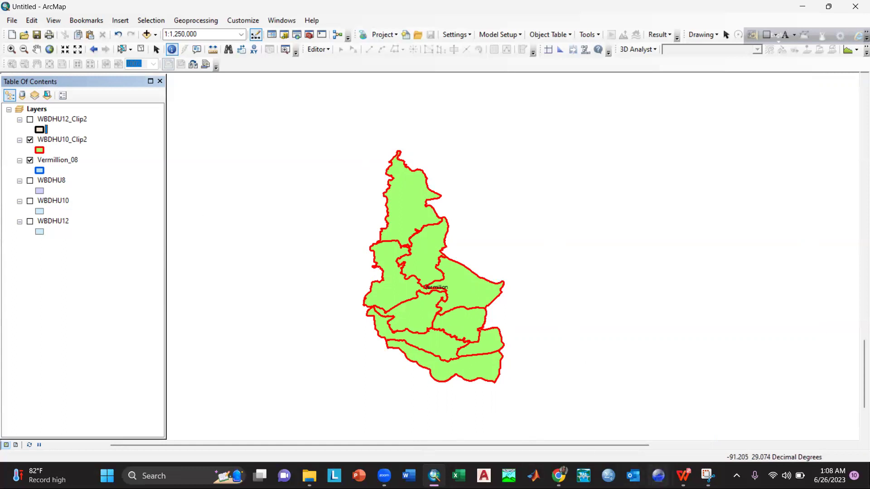
Compare the HU12 and HU10 layers by toggling them, and bring up the HUC levels note
click(707, 475)
click(707, 475)
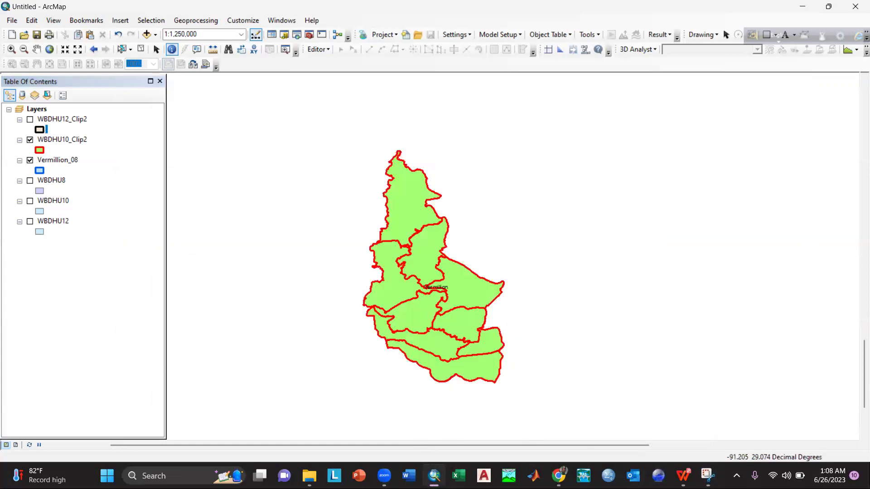
click(707, 474)
click(708, 474)
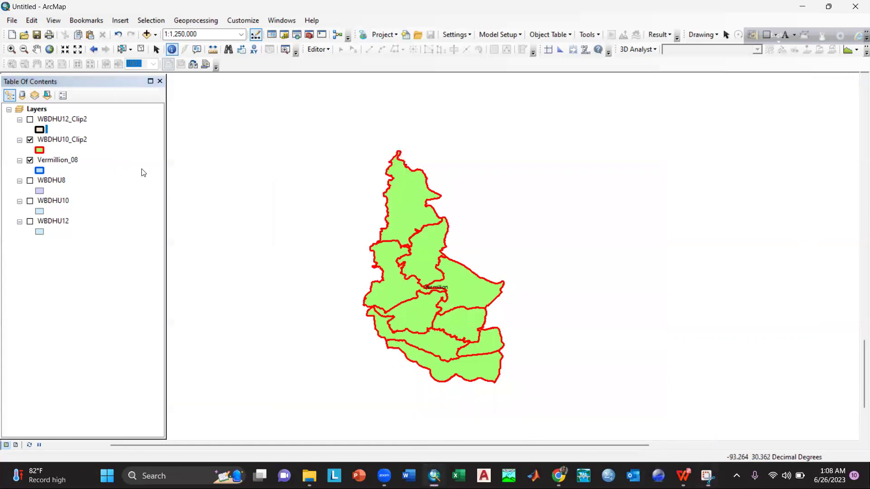
click(29, 119)
click(30, 120)
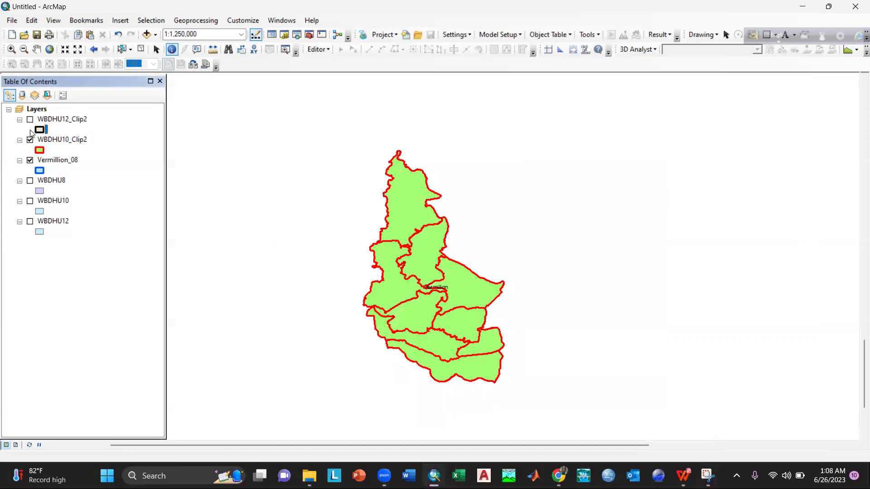
click(30, 140)
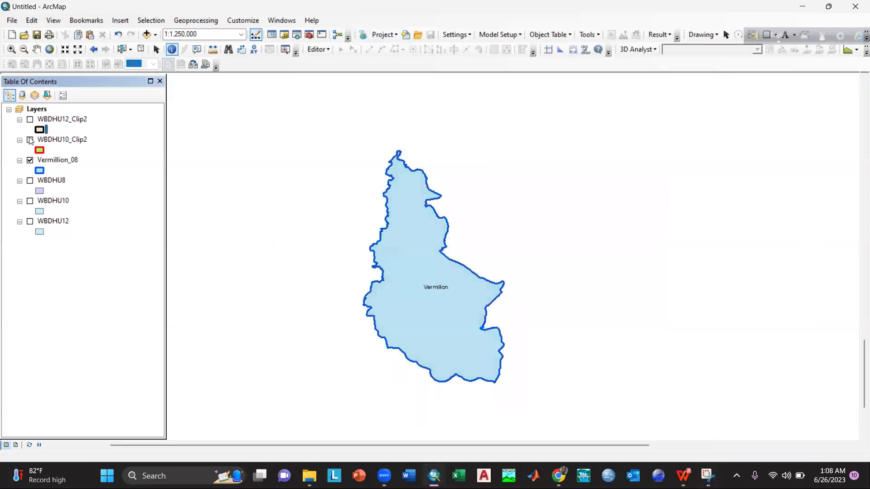
click(30, 140)
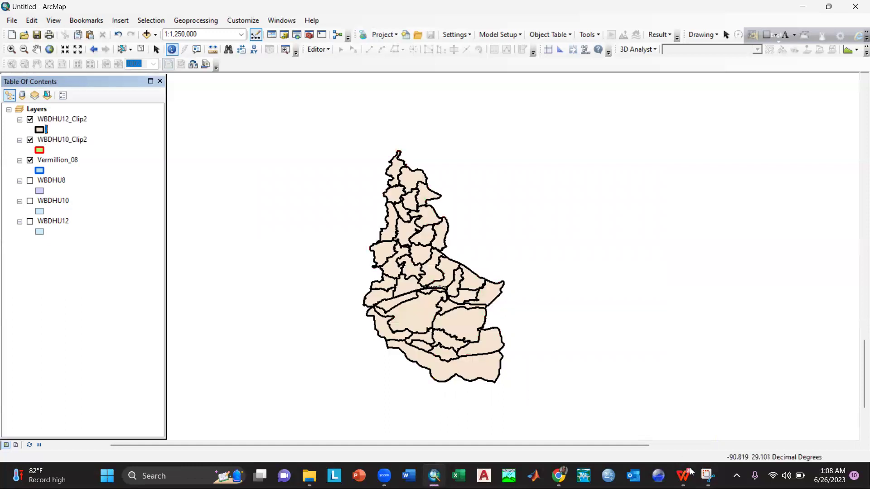
click(707, 475)
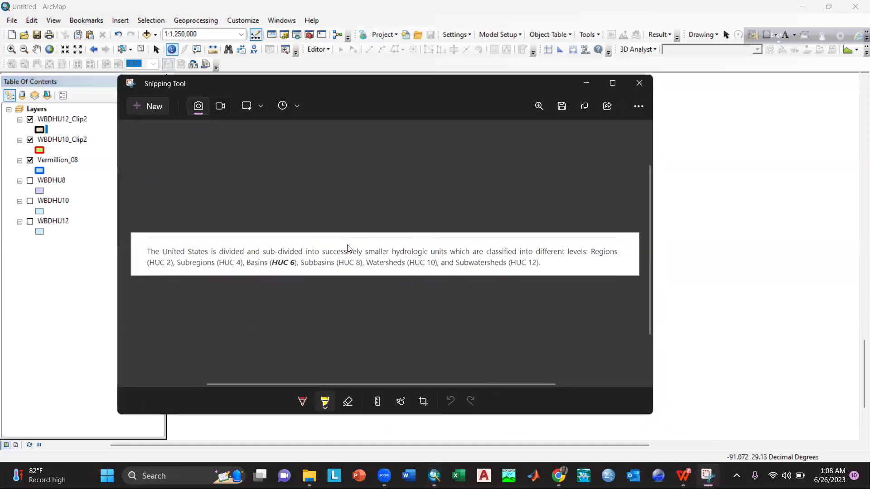
Close the captured HUC note and open the WBDHU12_Clip2 attribute table
click(632, 85)
right_click(64, 118)
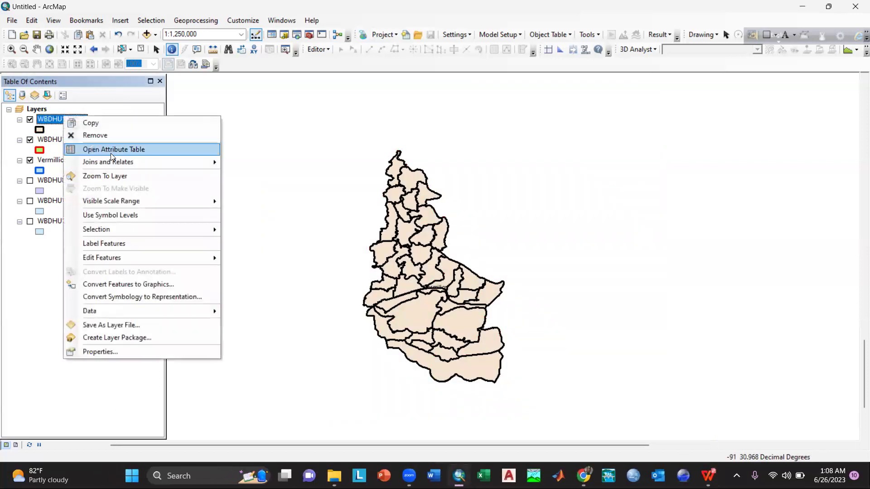
click(112, 152)
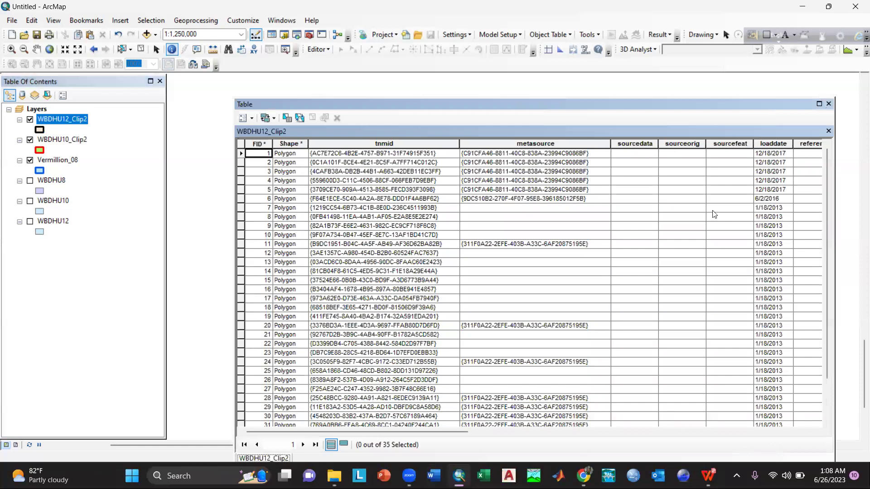
Scroll across the columns of the 35-record WBDHU12_Clip2 table, then close it
drag(405, 433, 435, 433)
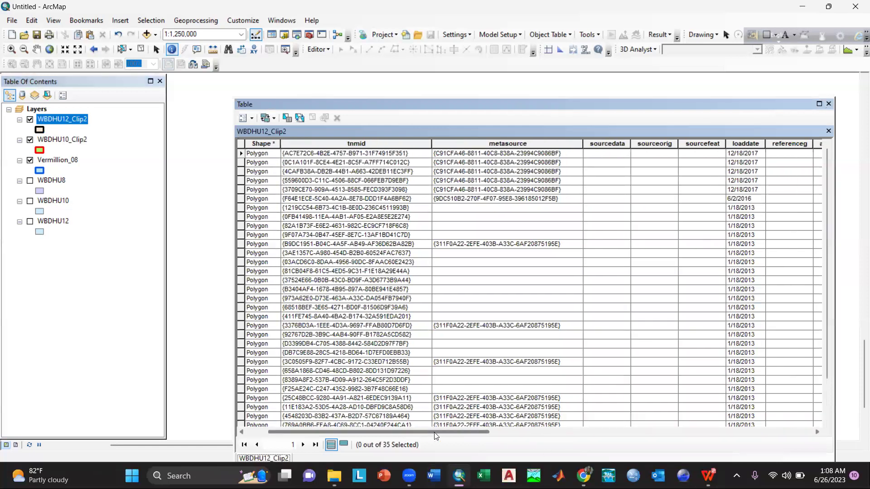
click(519, 434)
drag(609, 436, 674, 437)
click(354, 433)
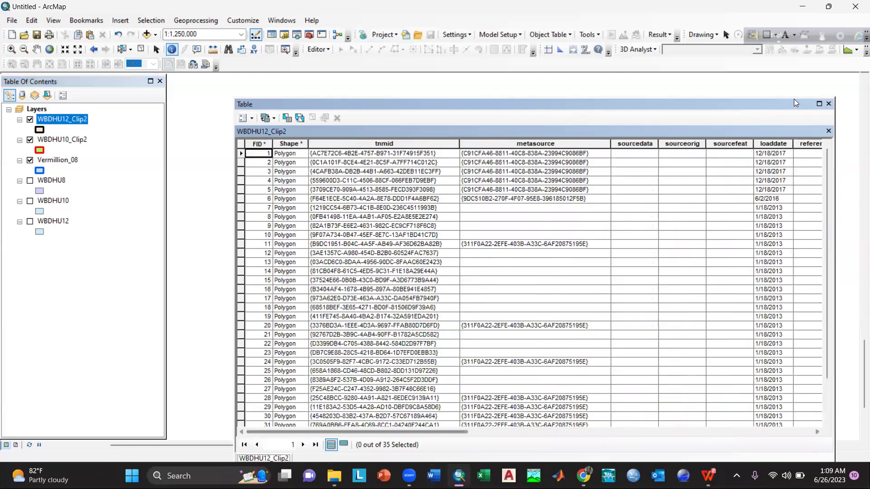
click(828, 104)
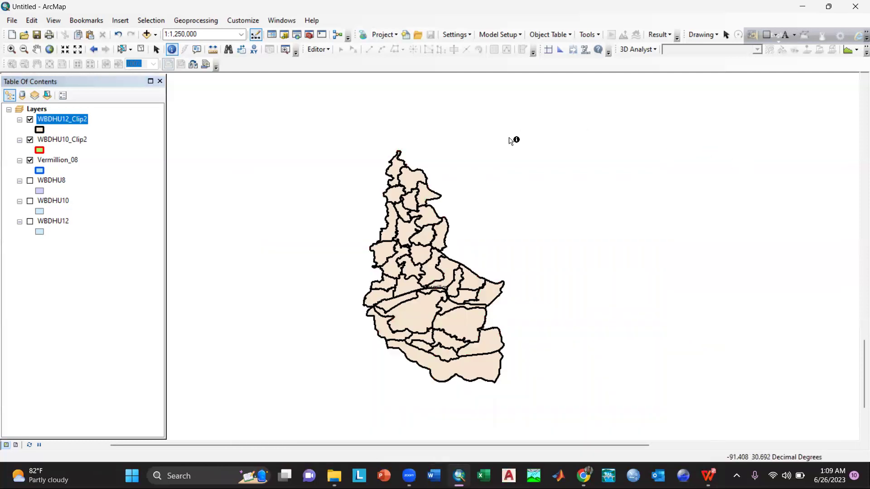